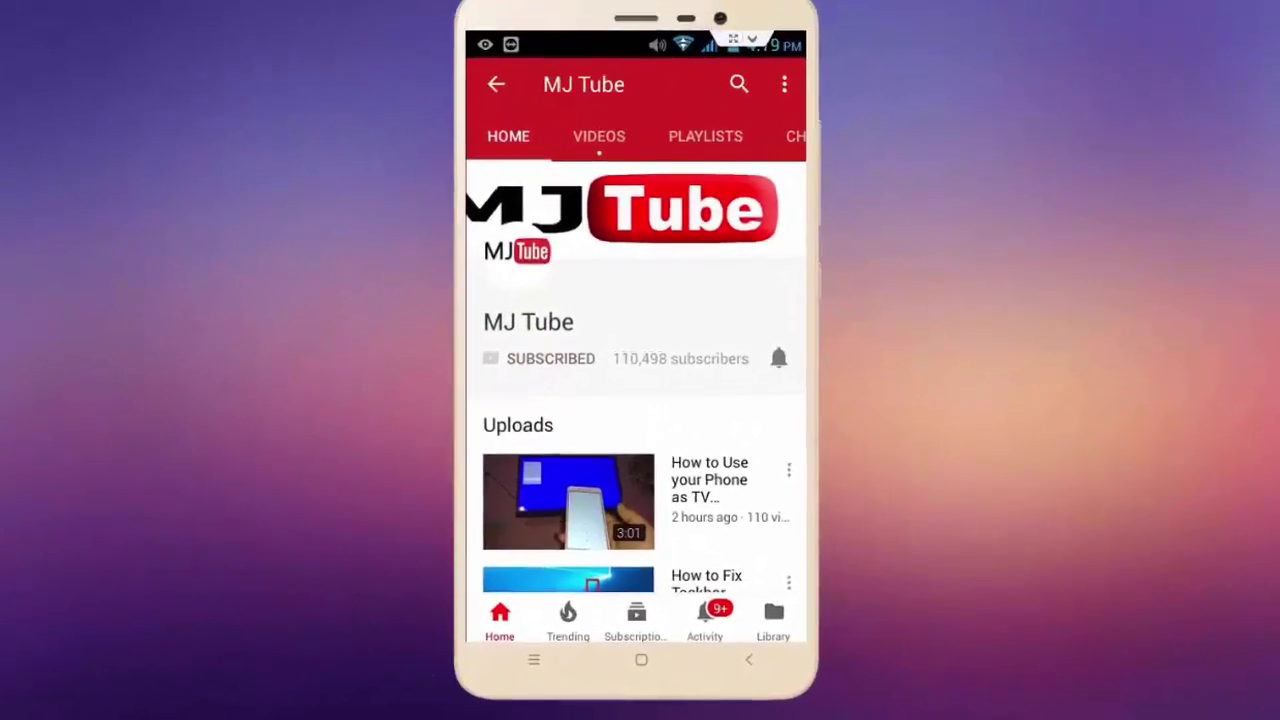
# - Set MJ Tube's notification bell, beside SUBSCRIBED, to all notifications
pyautogui.click(838, 196)
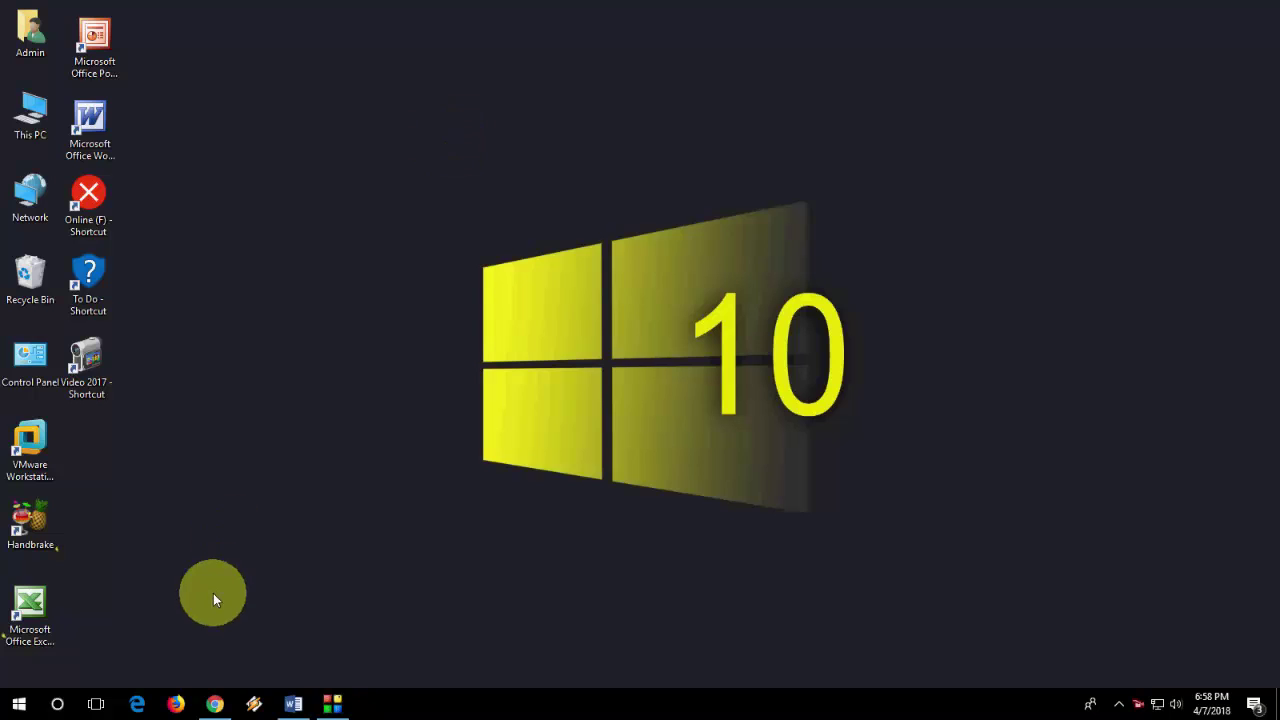
# - Restore the Word document and select the Name and Date table cells
pyautogui.click(295, 705)
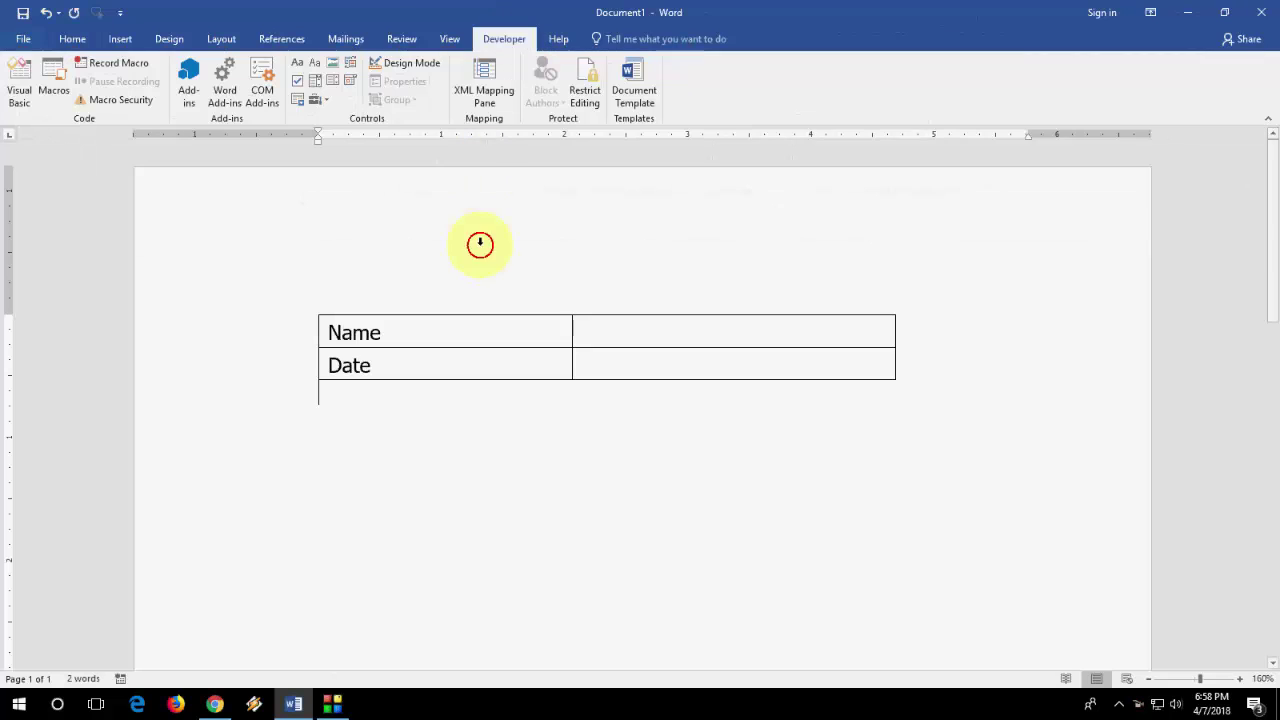
pyautogui.moveTo(340, 332); pyautogui.dragTo(400, 365)
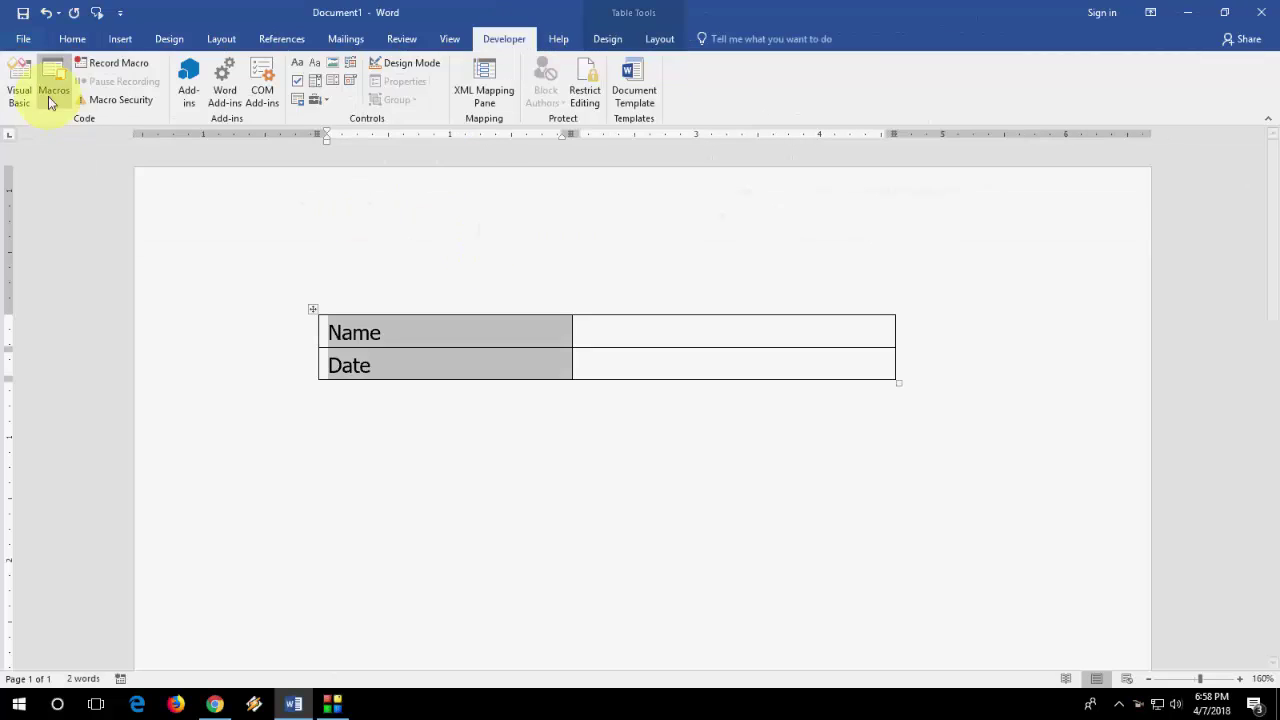
pyautogui.click(320, 395)
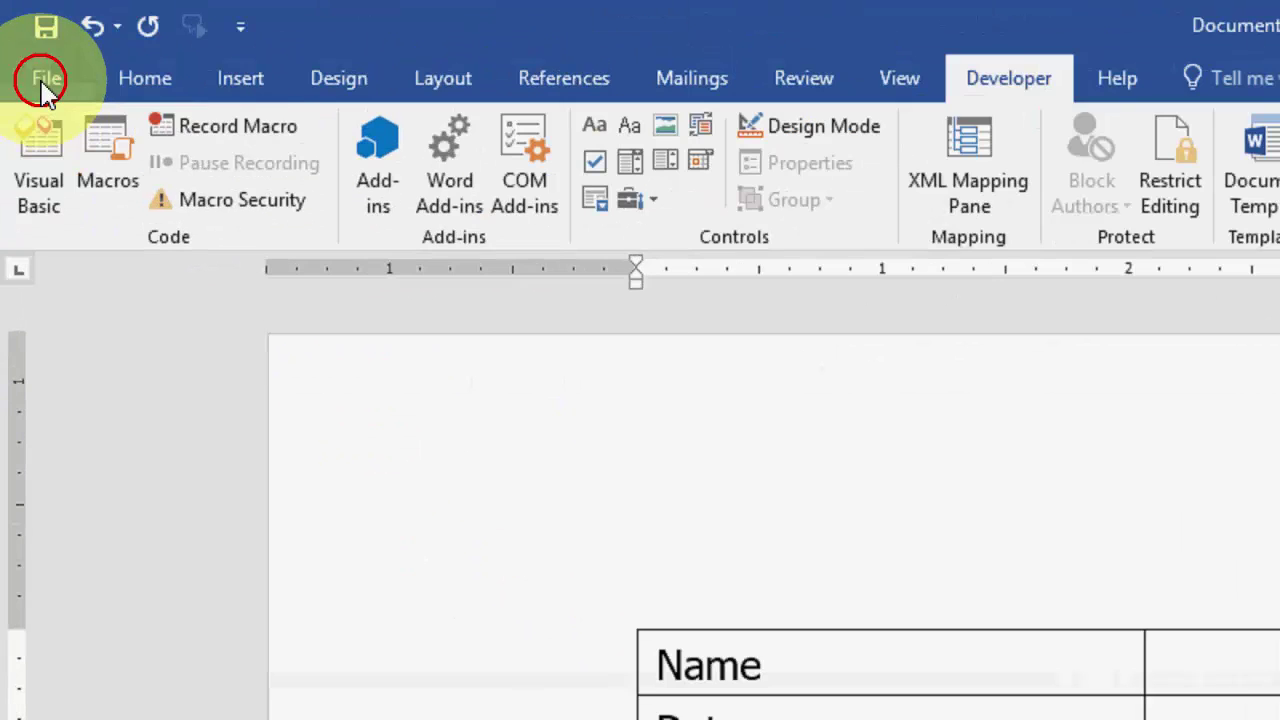
pyautogui.click(23, 38)
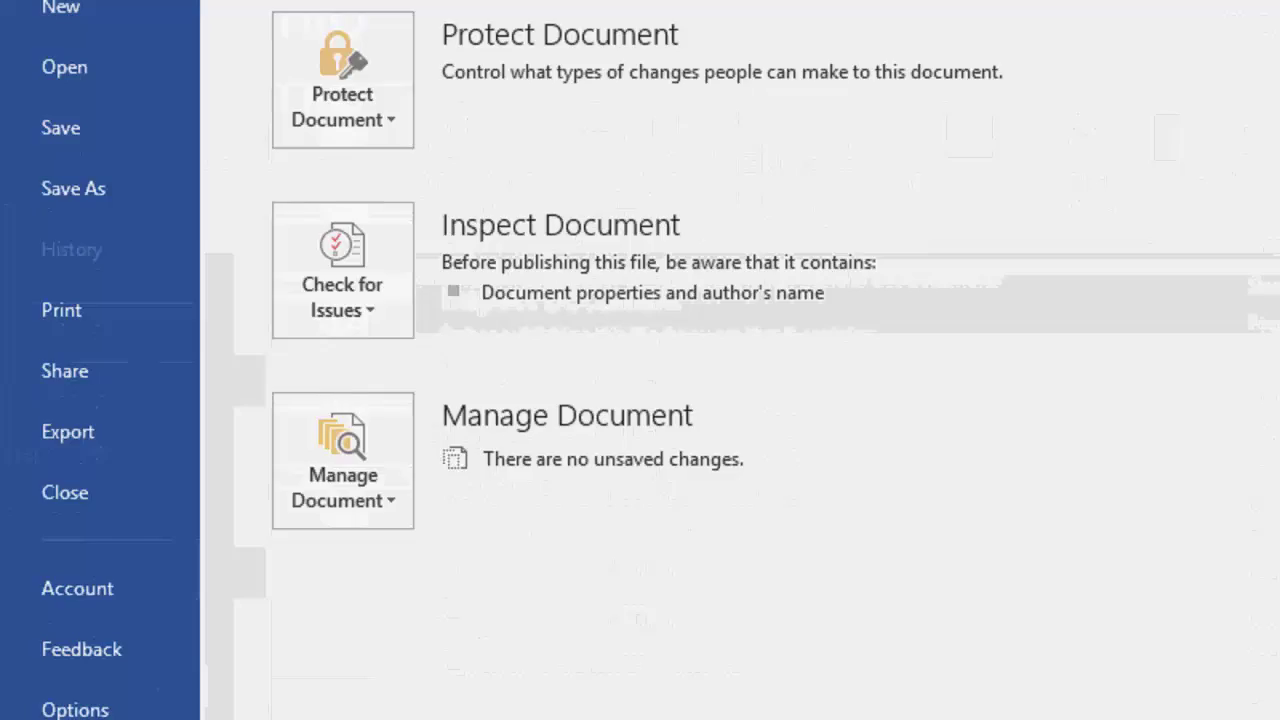
pyautogui.click(88, 630)
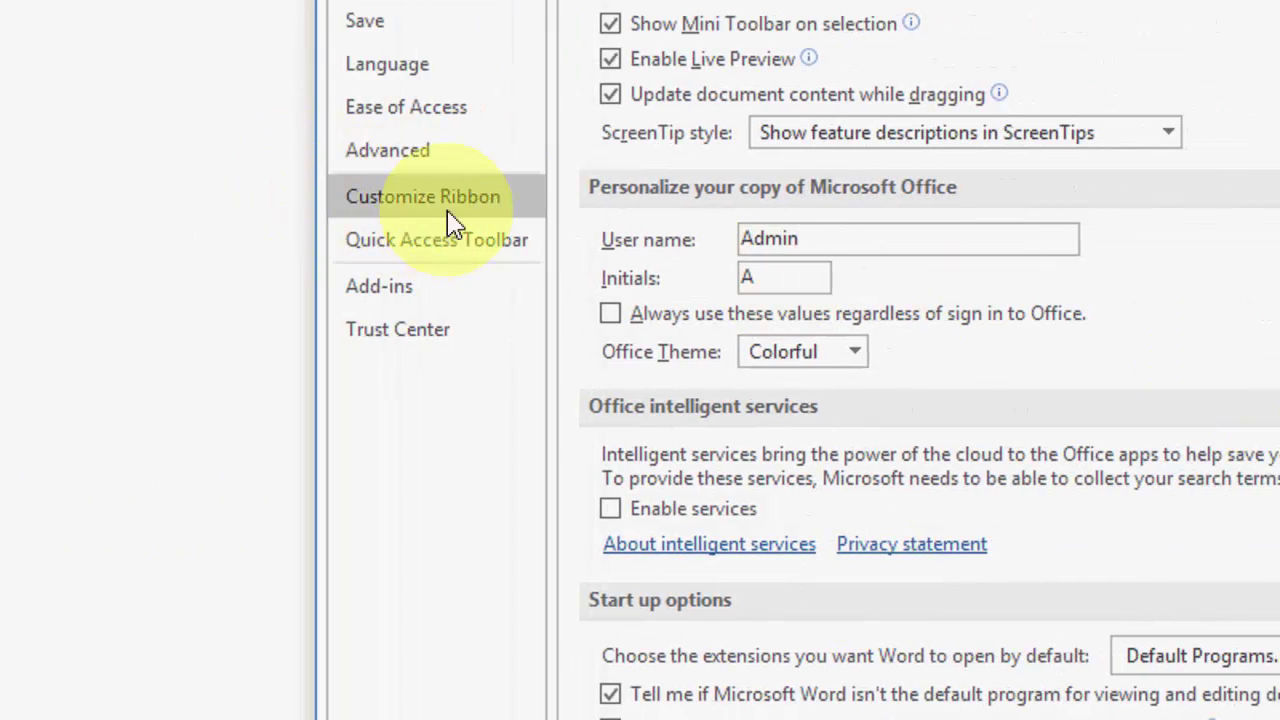
pyautogui.click(450, 218)
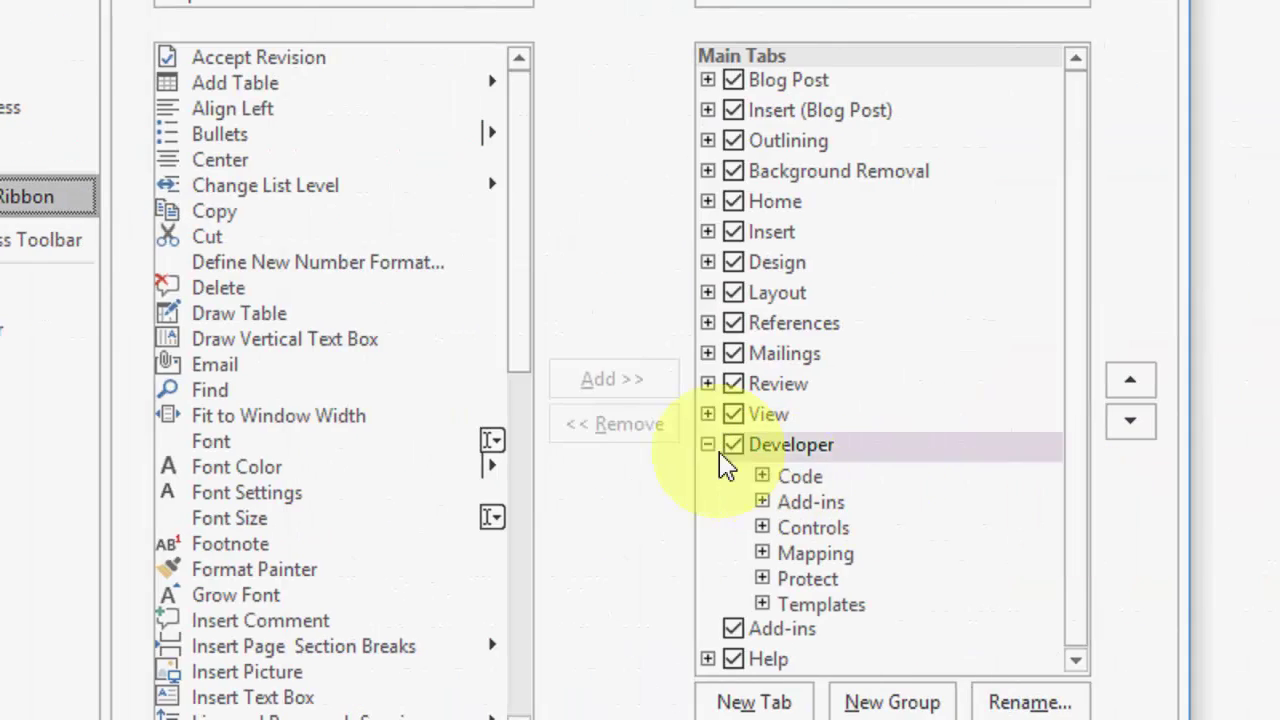
pyautogui.click(721, 446)
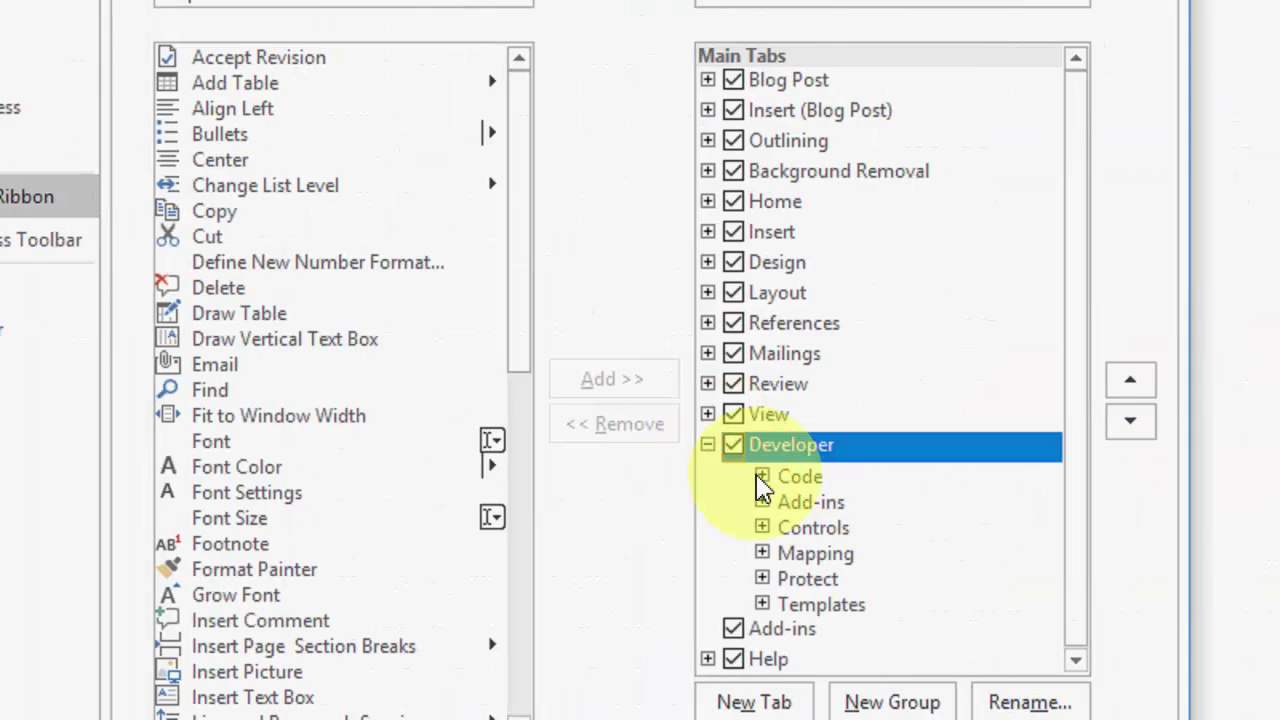
pyautogui.click(937, 655)
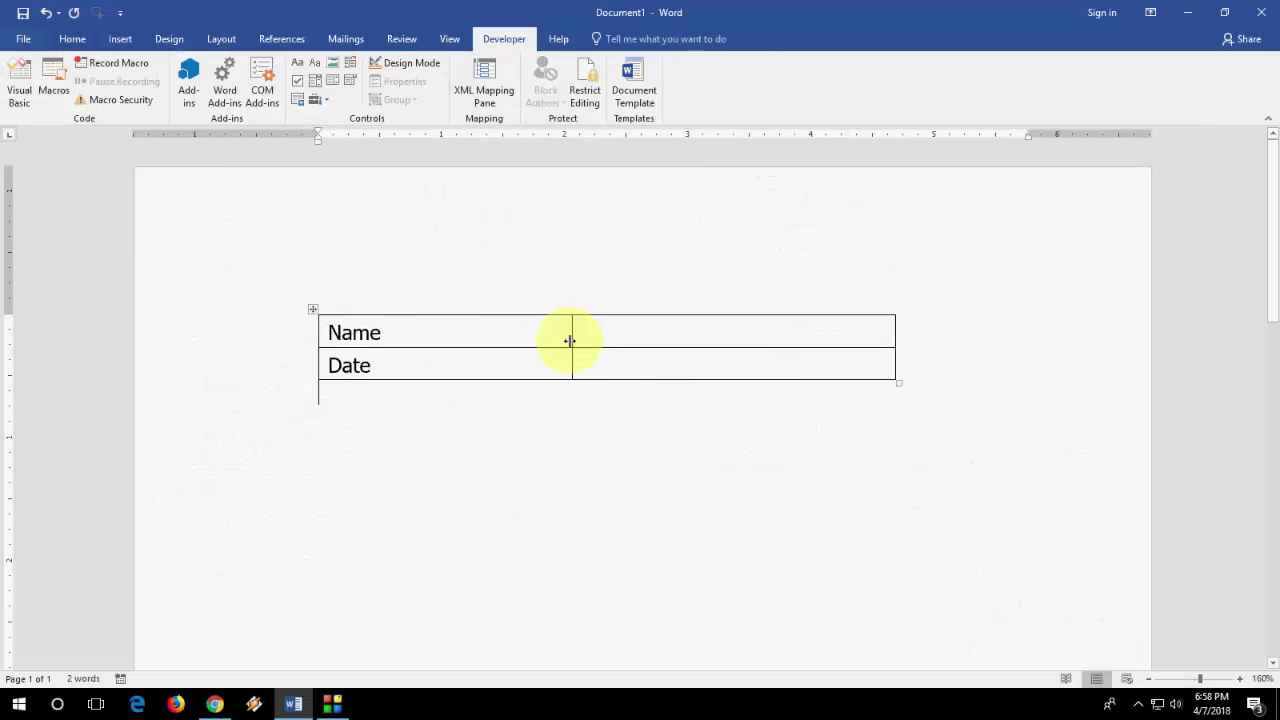
# - Insert a drop-down list content control showing 'Choose an item.' beside Name
pyautogui.click(463, 331)
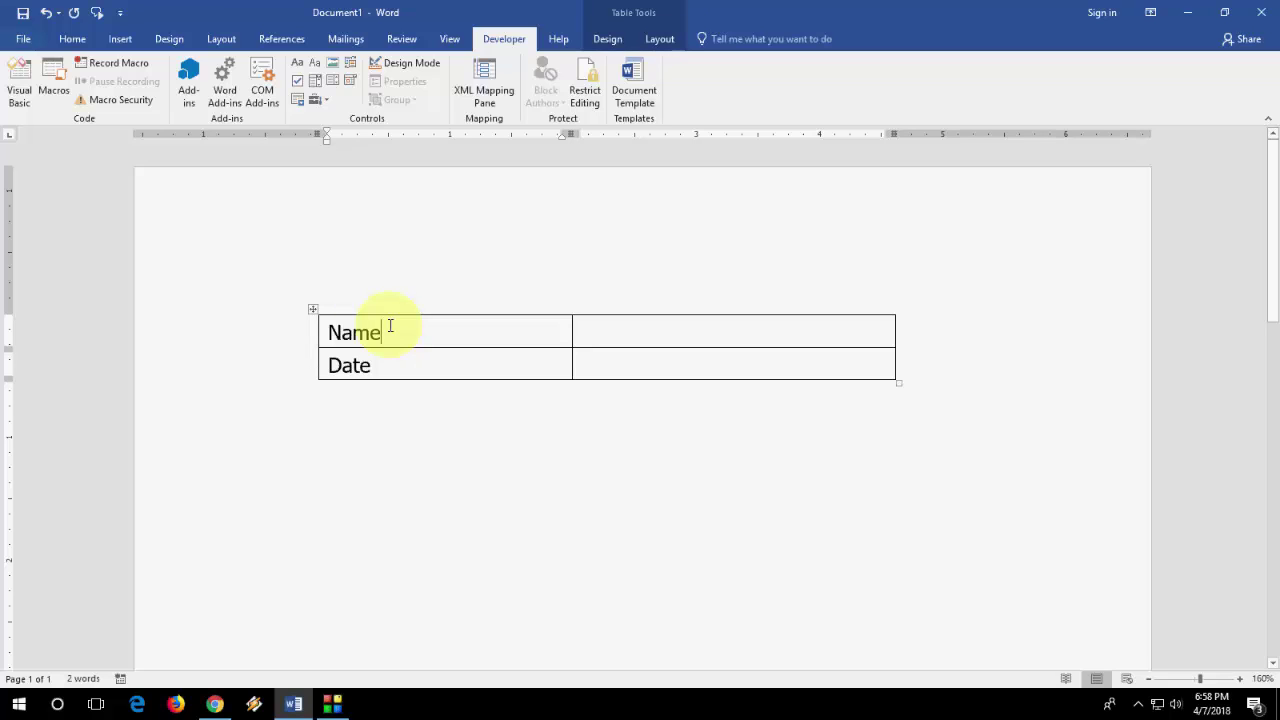
pyautogui.click(586, 334)
pyautogui.click(592, 364)
pyautogui.click(586, 369)
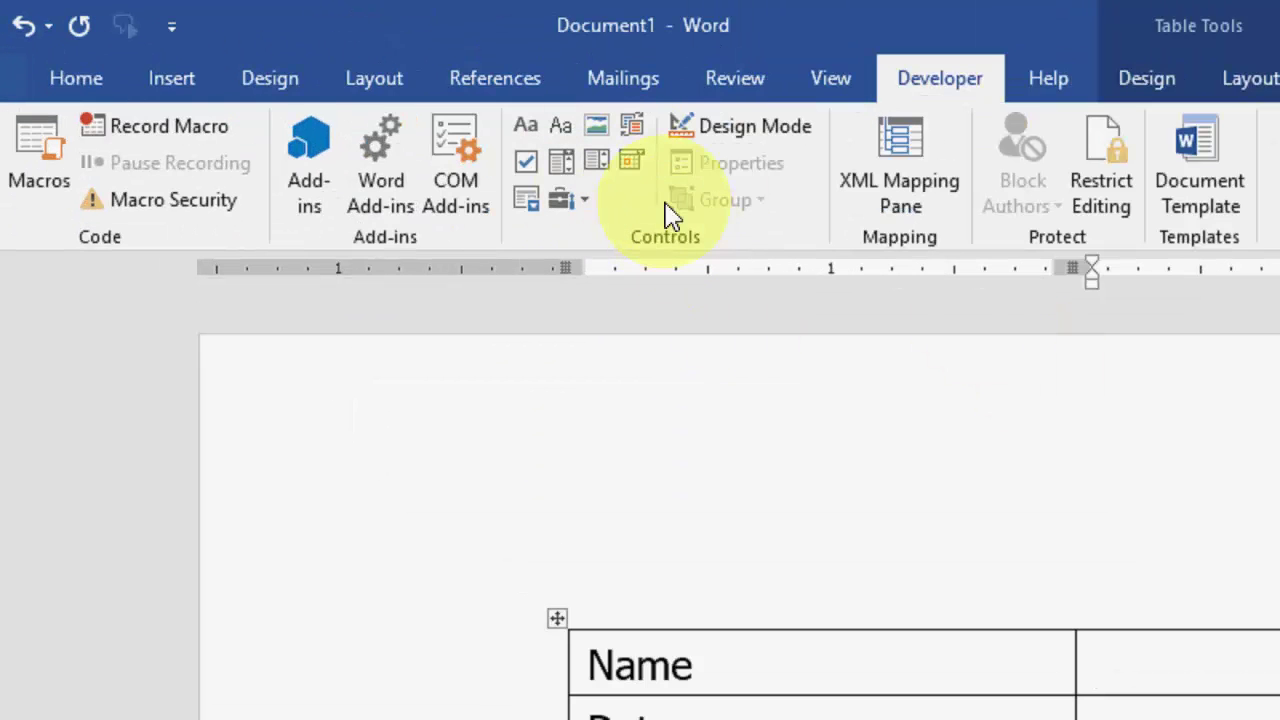
pyautogui.click(597, 165)
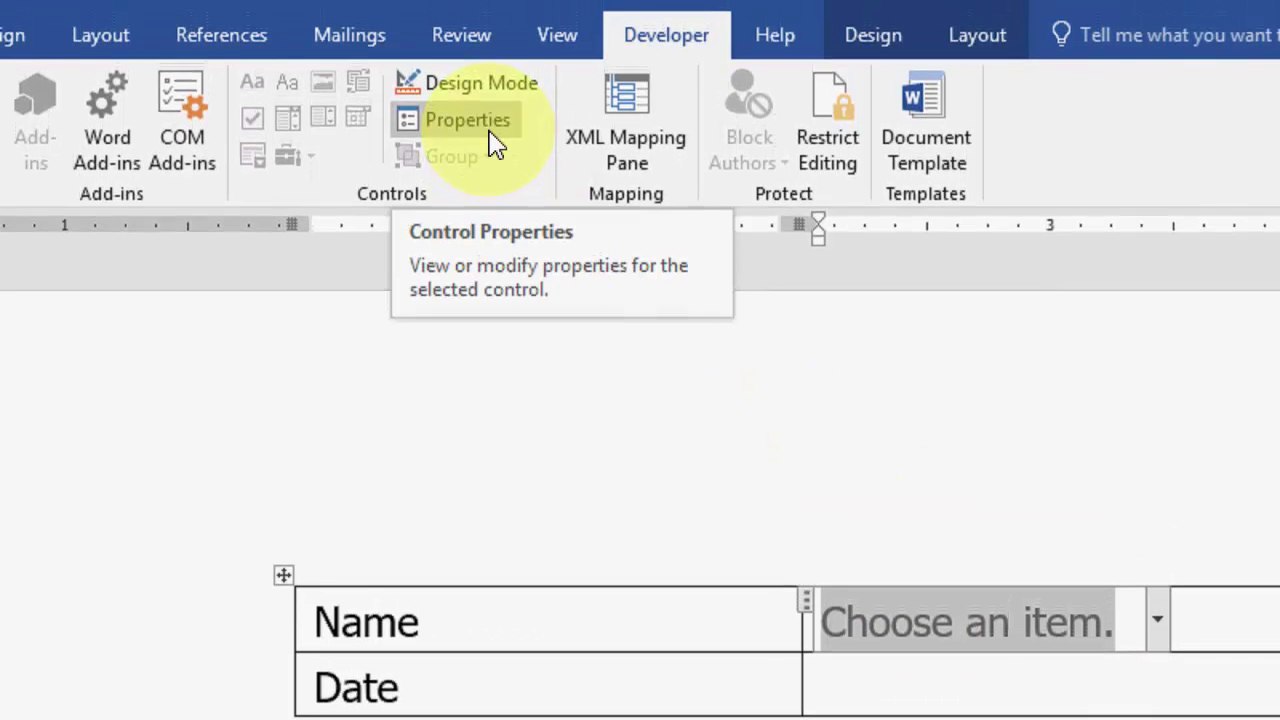
# - Add Google and Youtube as choices in the drop-down control's properties
pyautogui.click(490, 145)
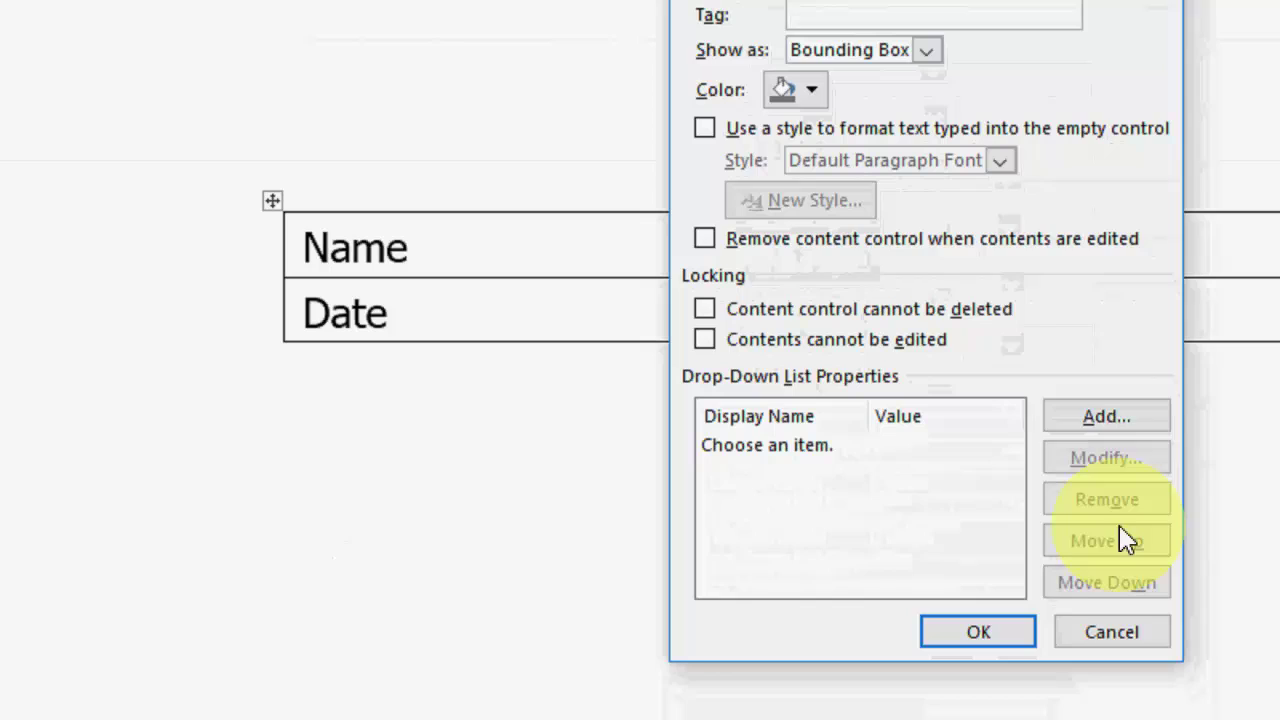
pyautogui.click(1104, 440)
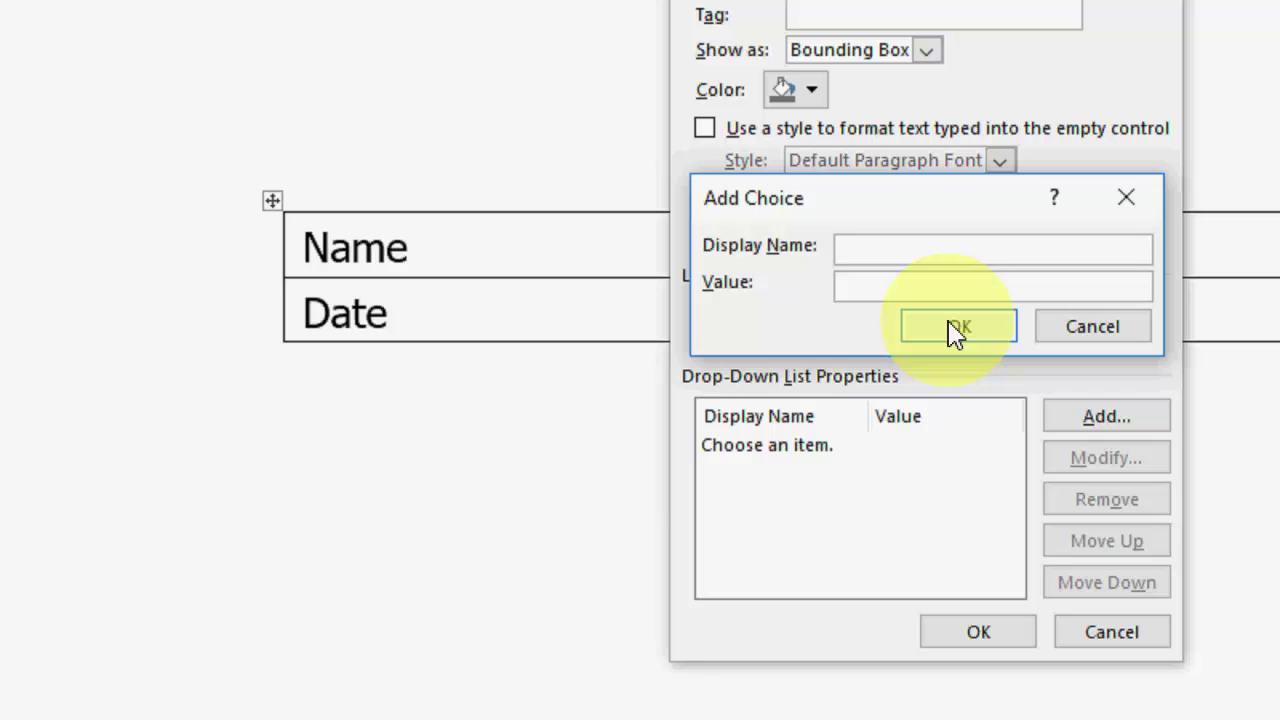
pyautogui.write('Google')
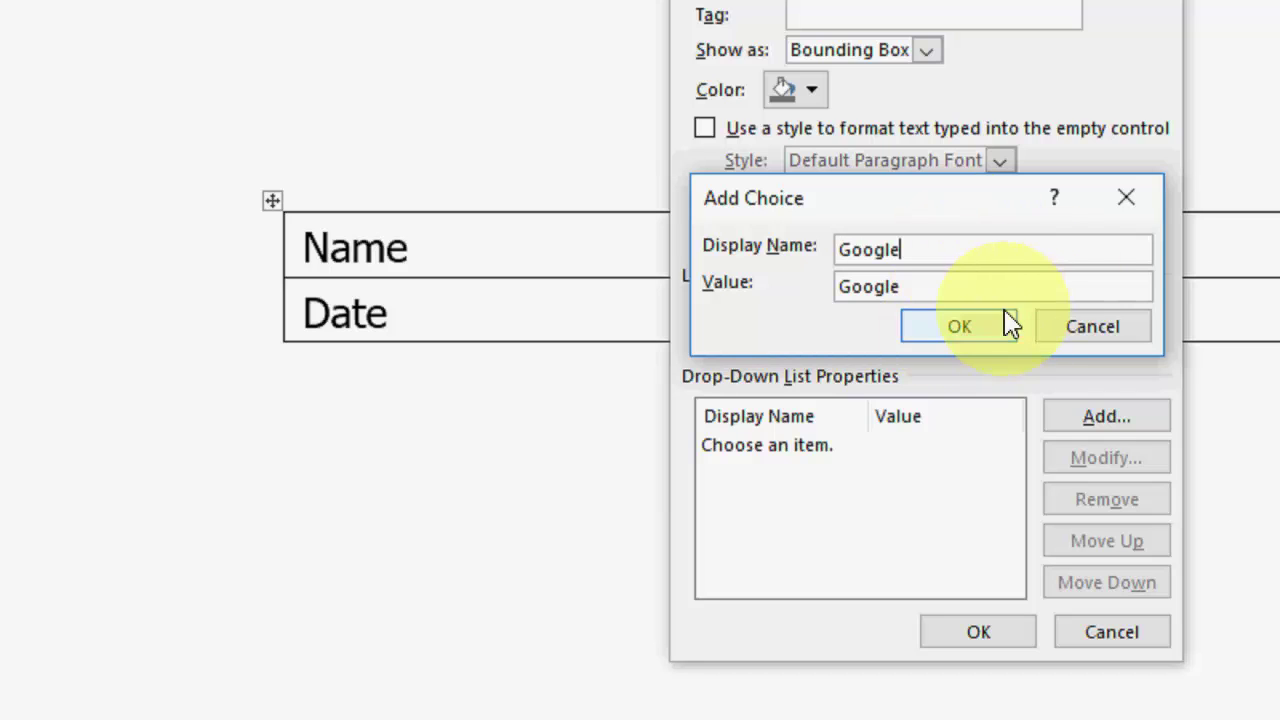
pyautogui.click(1003, 325)
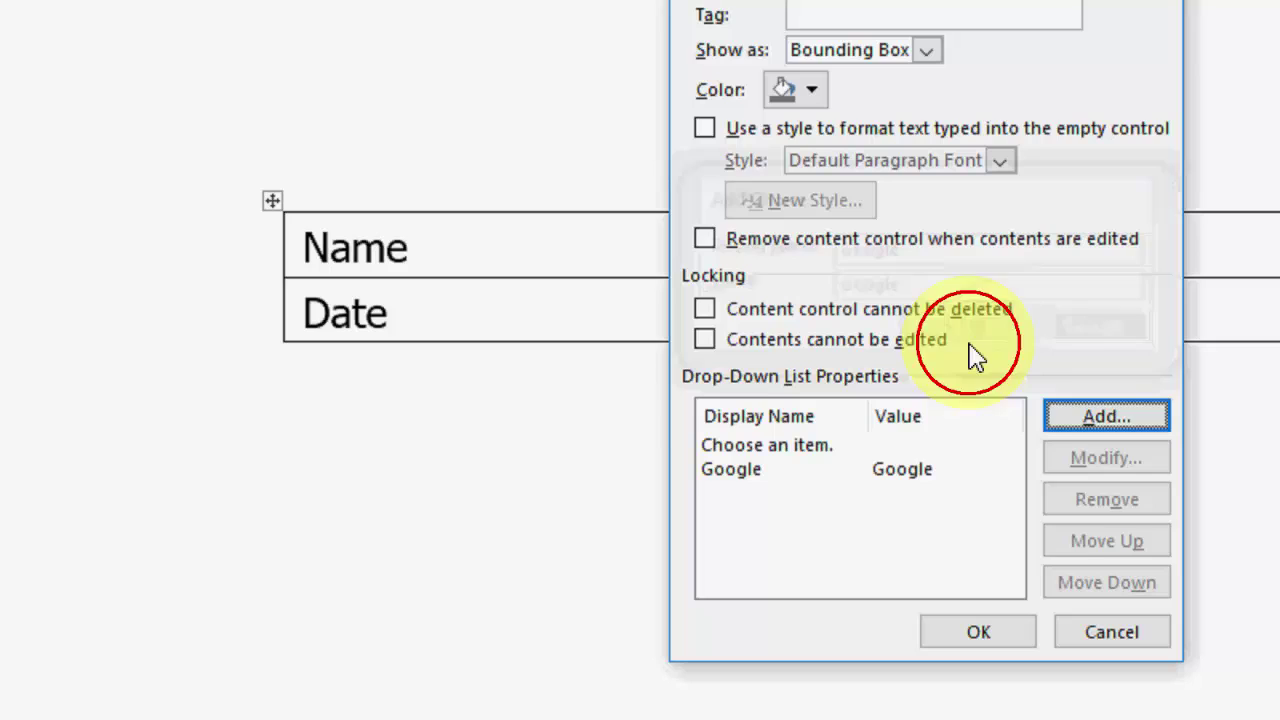
pyautogui.click(1118, 432)
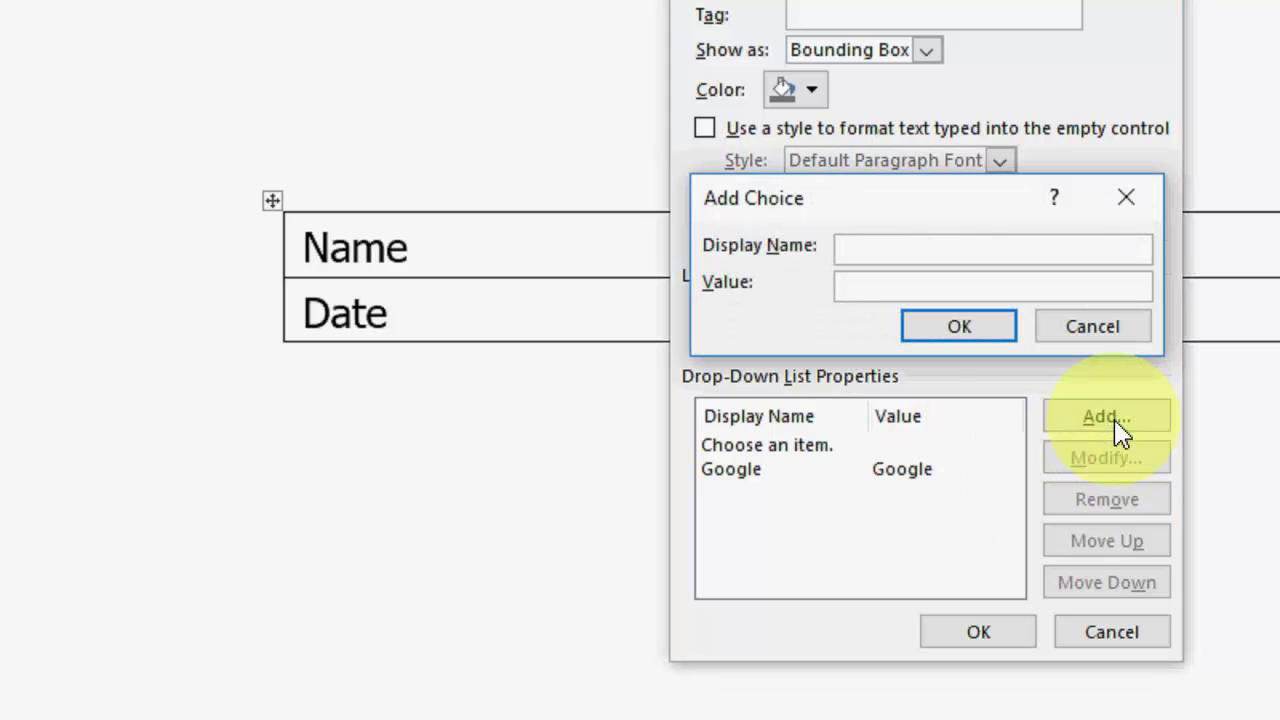
pyautogui.write('Youtube')
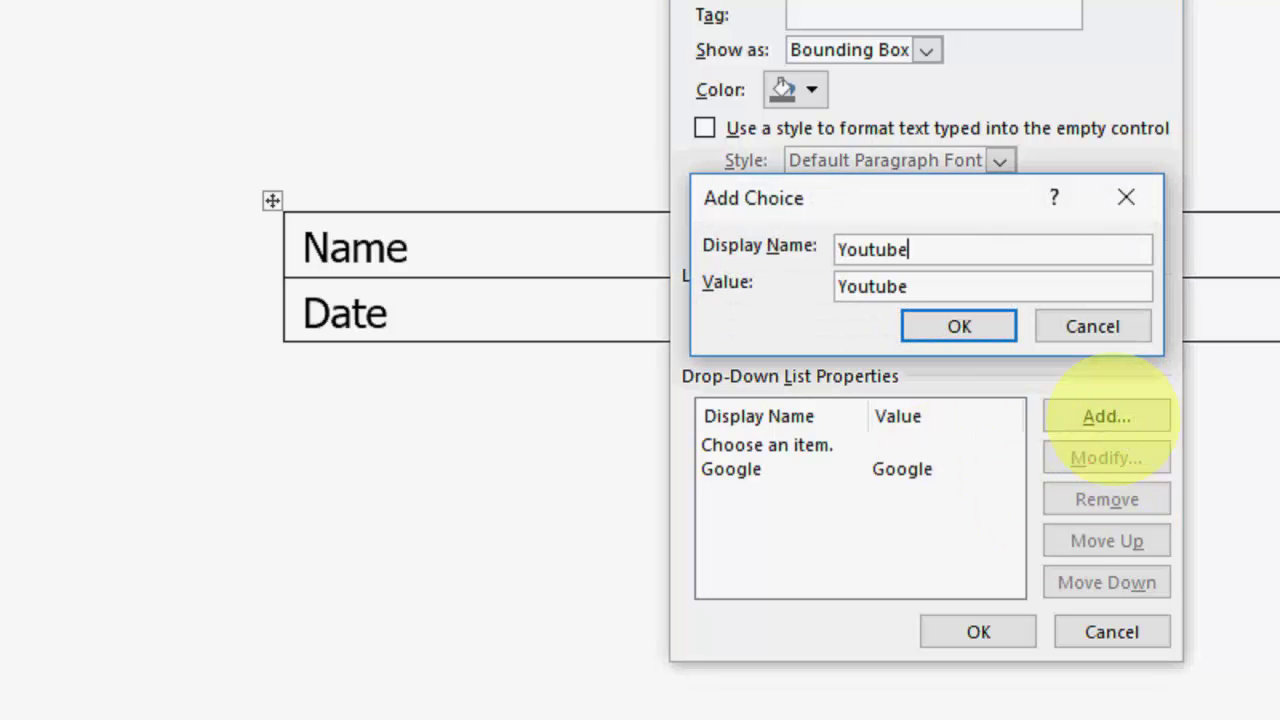
pyautogui.click(960, 324)
# - Add Facebook and WhatsApp as further choices and save the list
pyautogui.click(1108, 432)
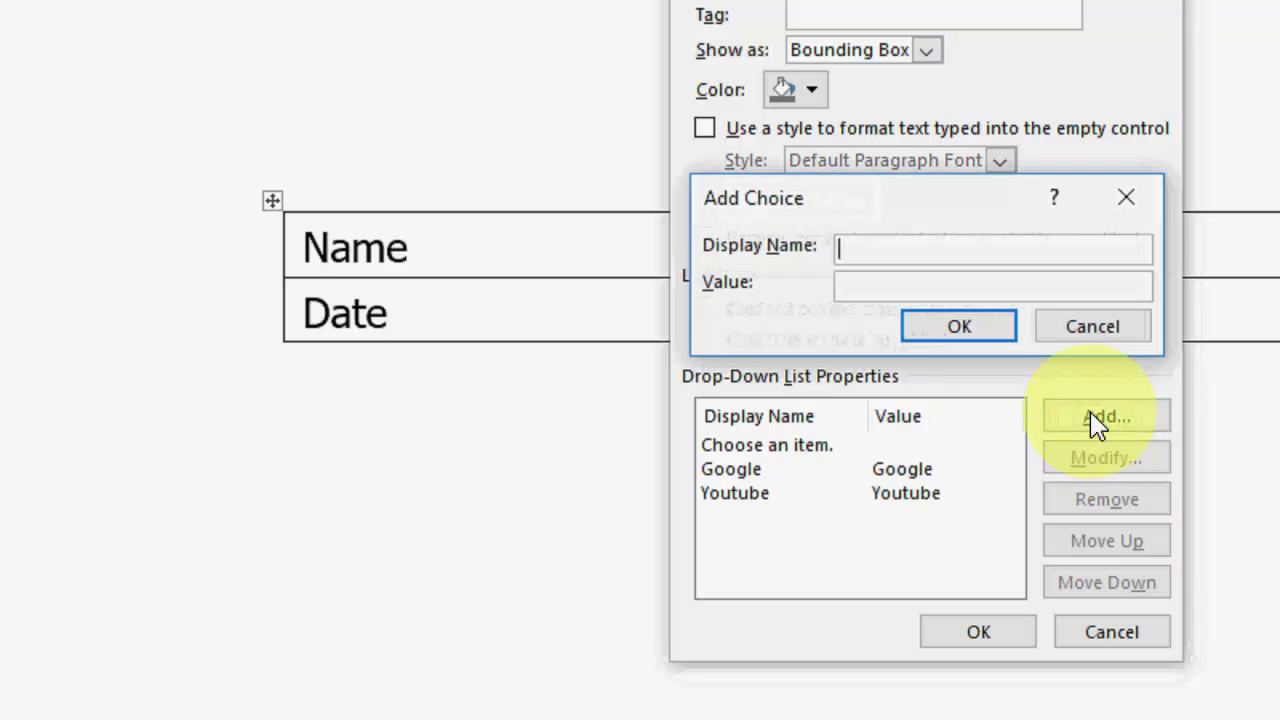
pyautogui.write('F')
pyautogui.write('Acebo')
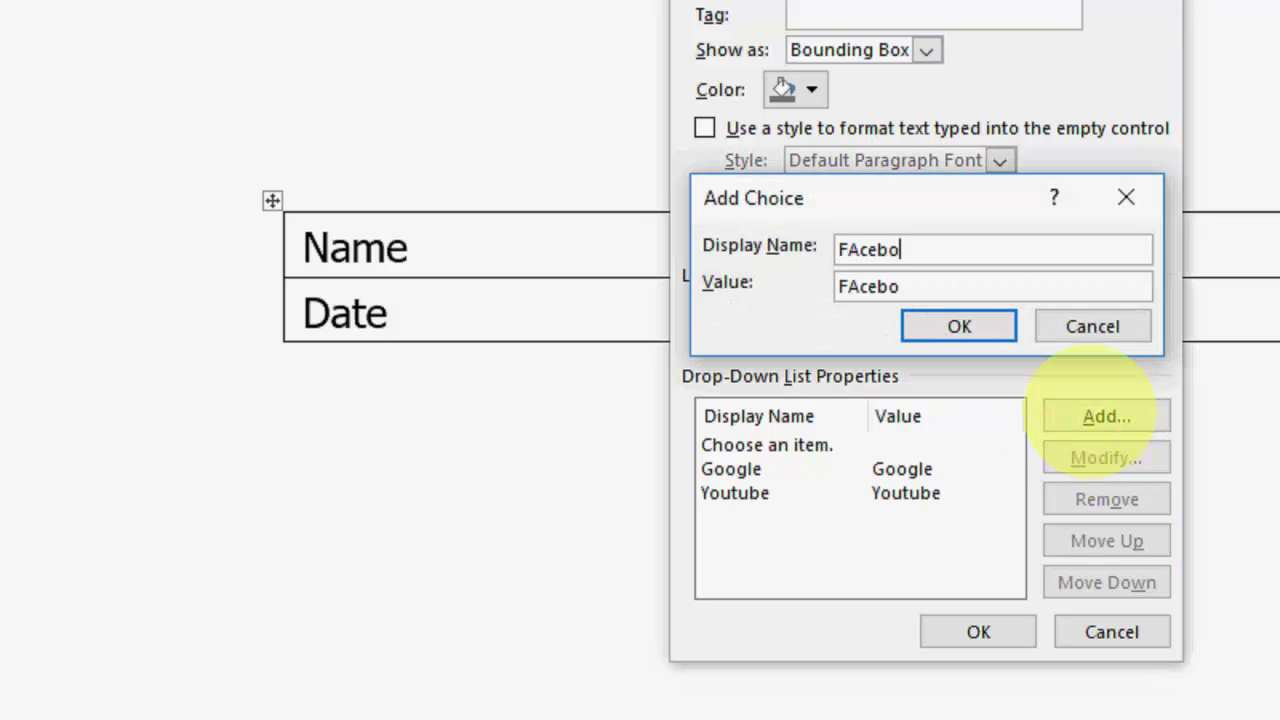
pyautogui.press('BackSpace')
pyautogui.press('BackSpace')
pyautogui.press('BackSpace')
pyautogui.write('ook')
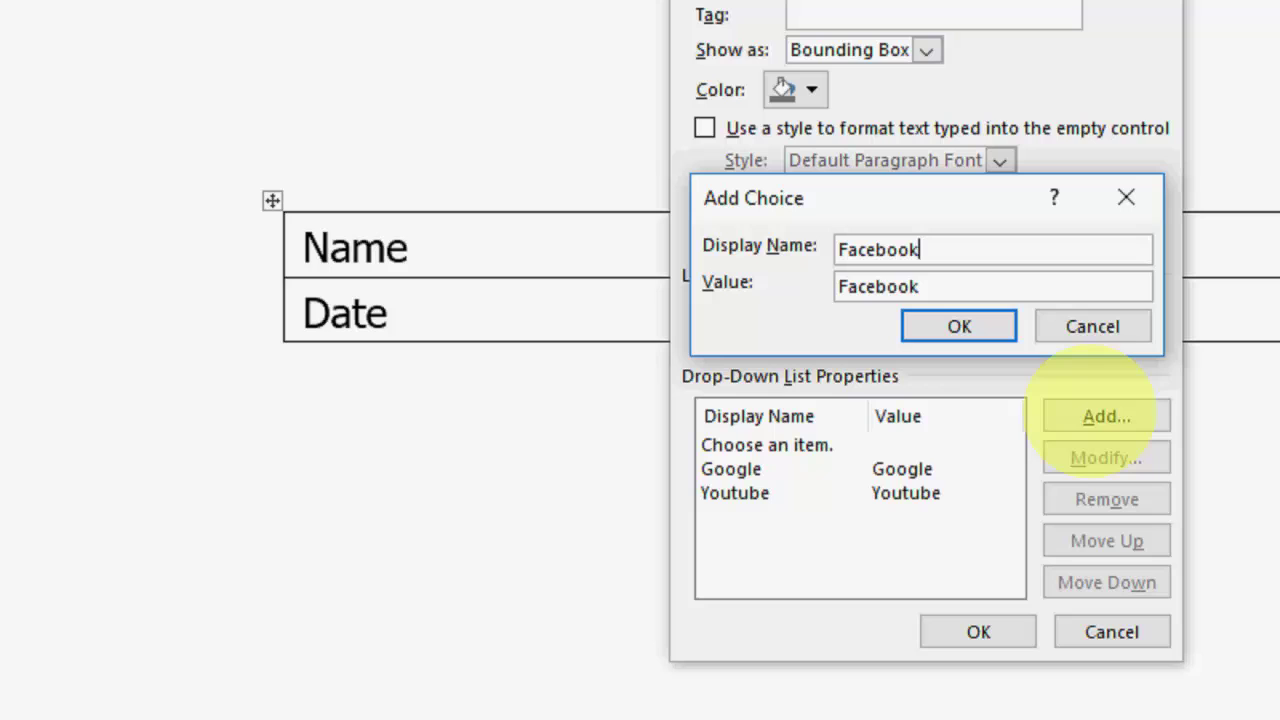
pyautogui.click(938, 338)
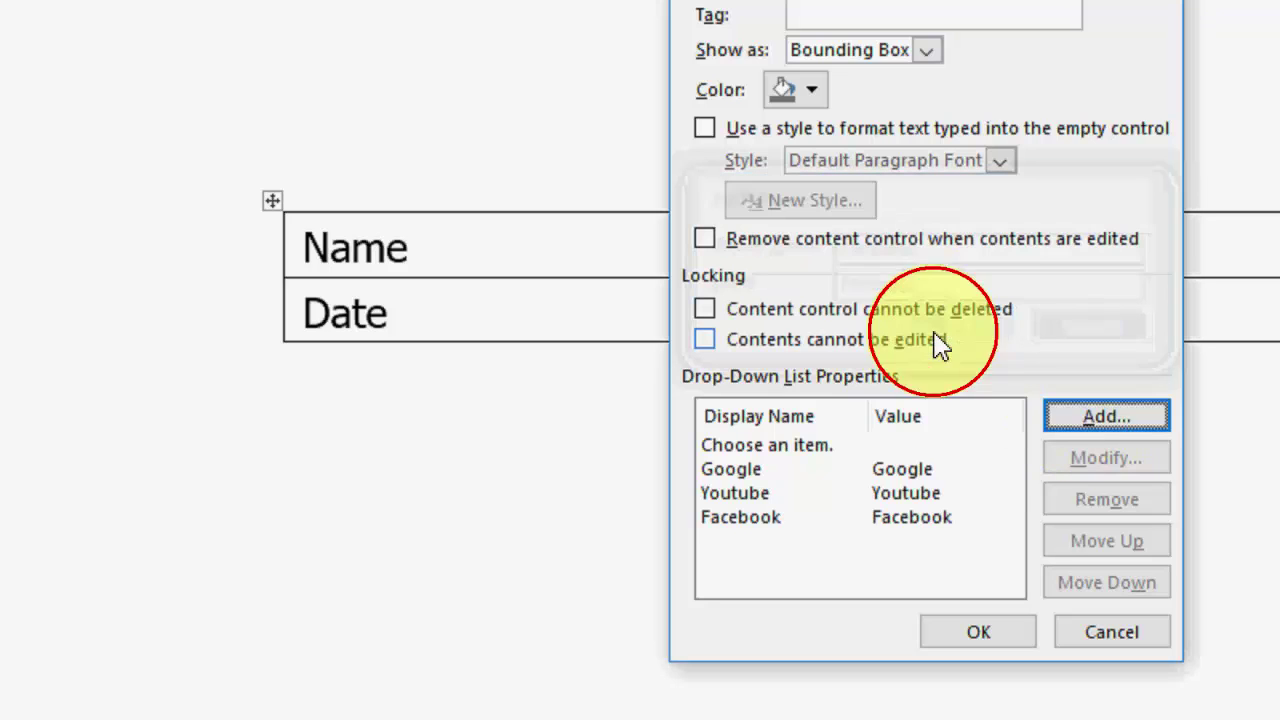
pyautogui.click(1120, 428)
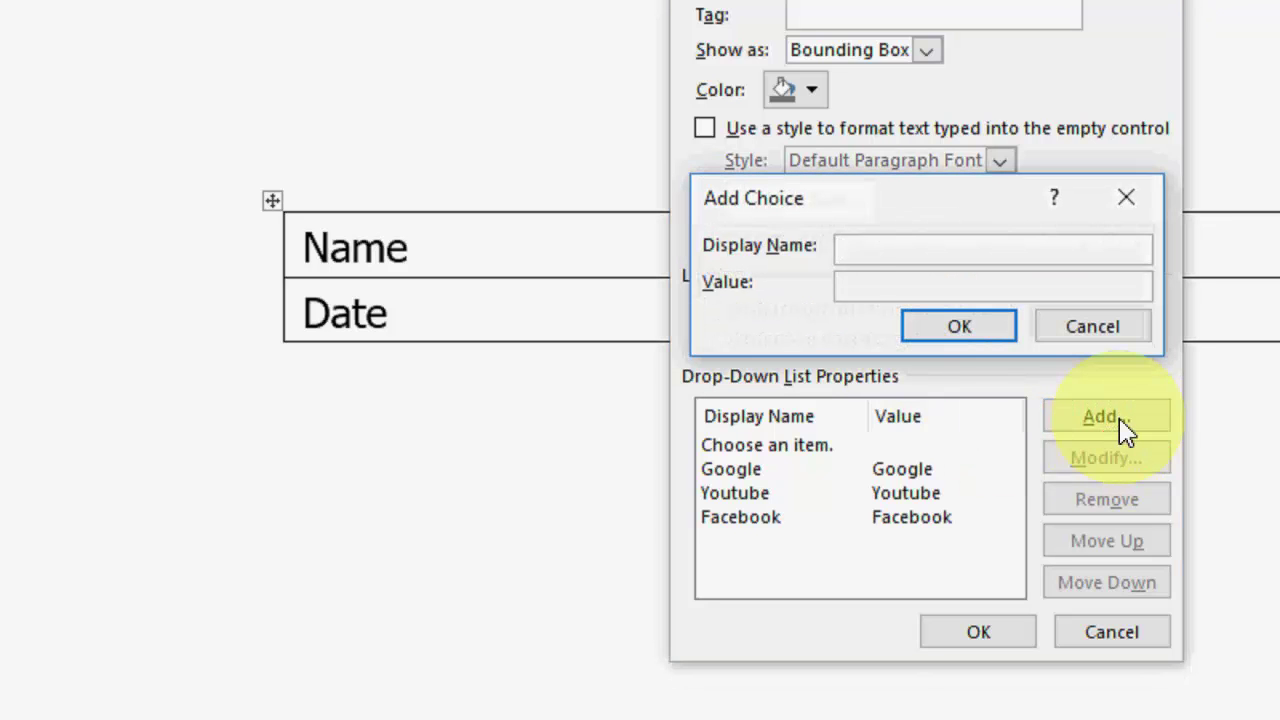
pyautogui.write('WhatsApp')
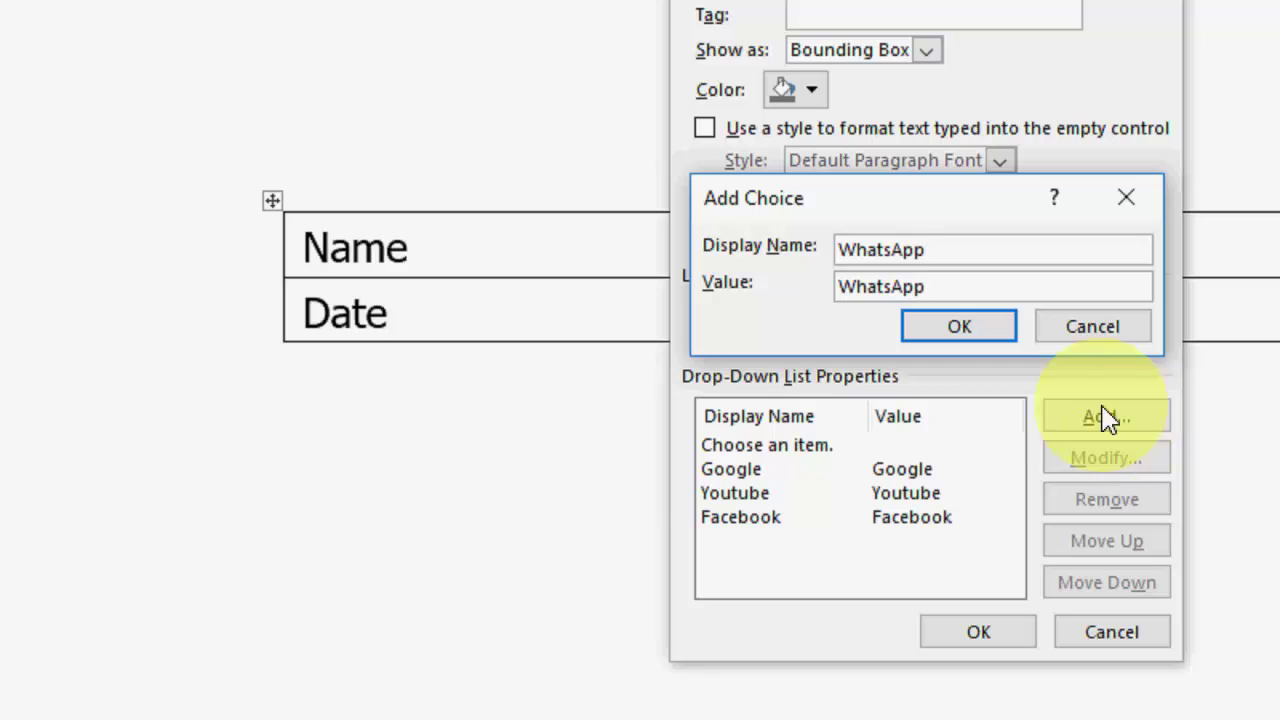
pyautogui.click(975, 335)
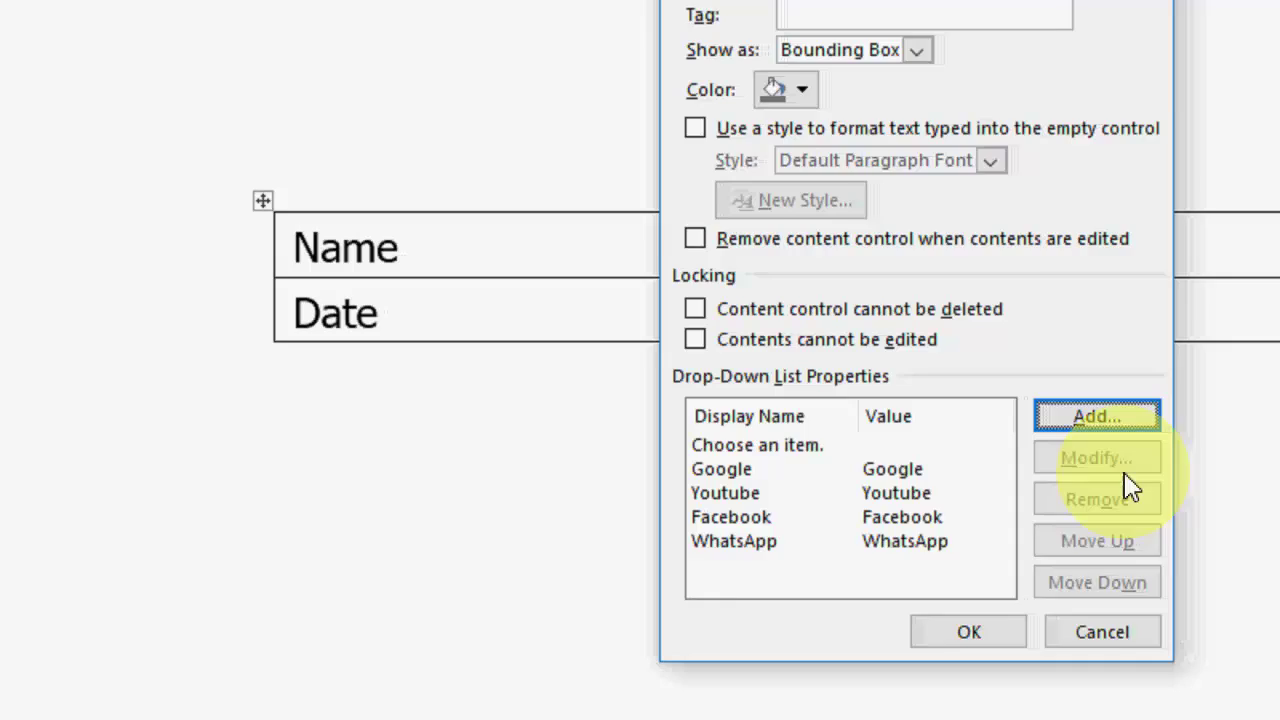
pyautogui.click(978, 632)
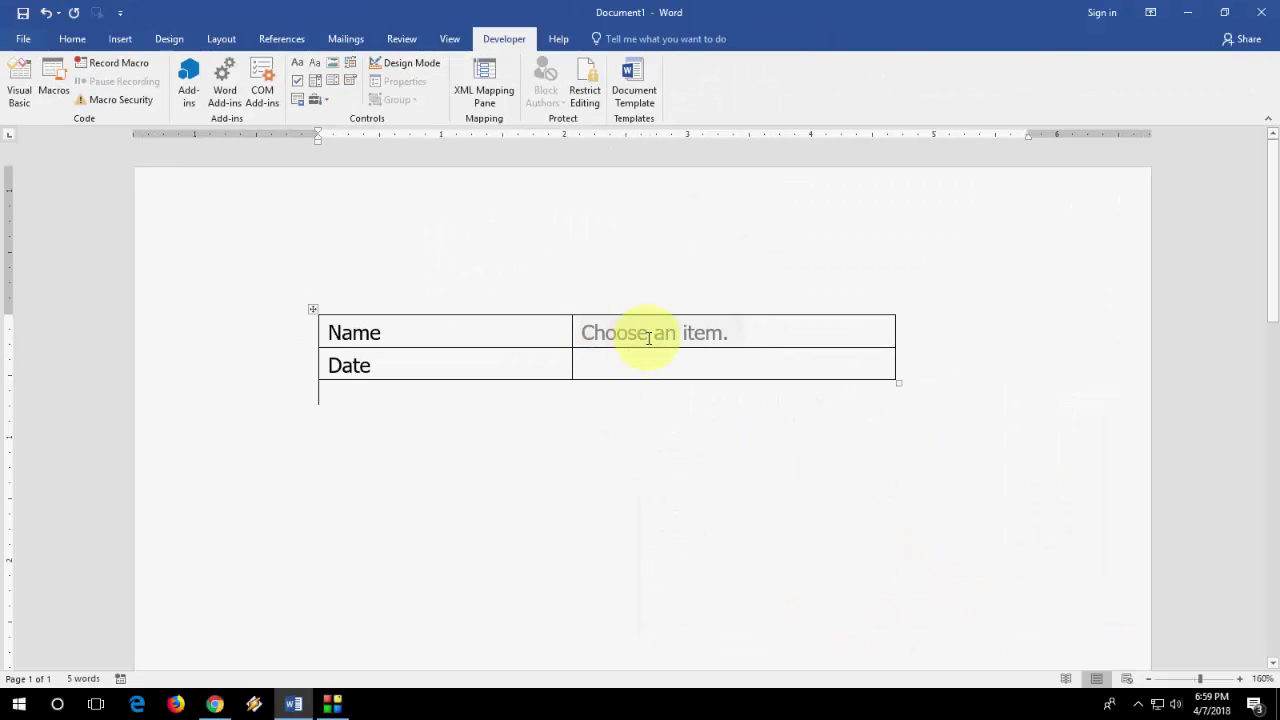
# - Choose Youtube from the Name row's drop-down list
pyautogui.click(660, 333)
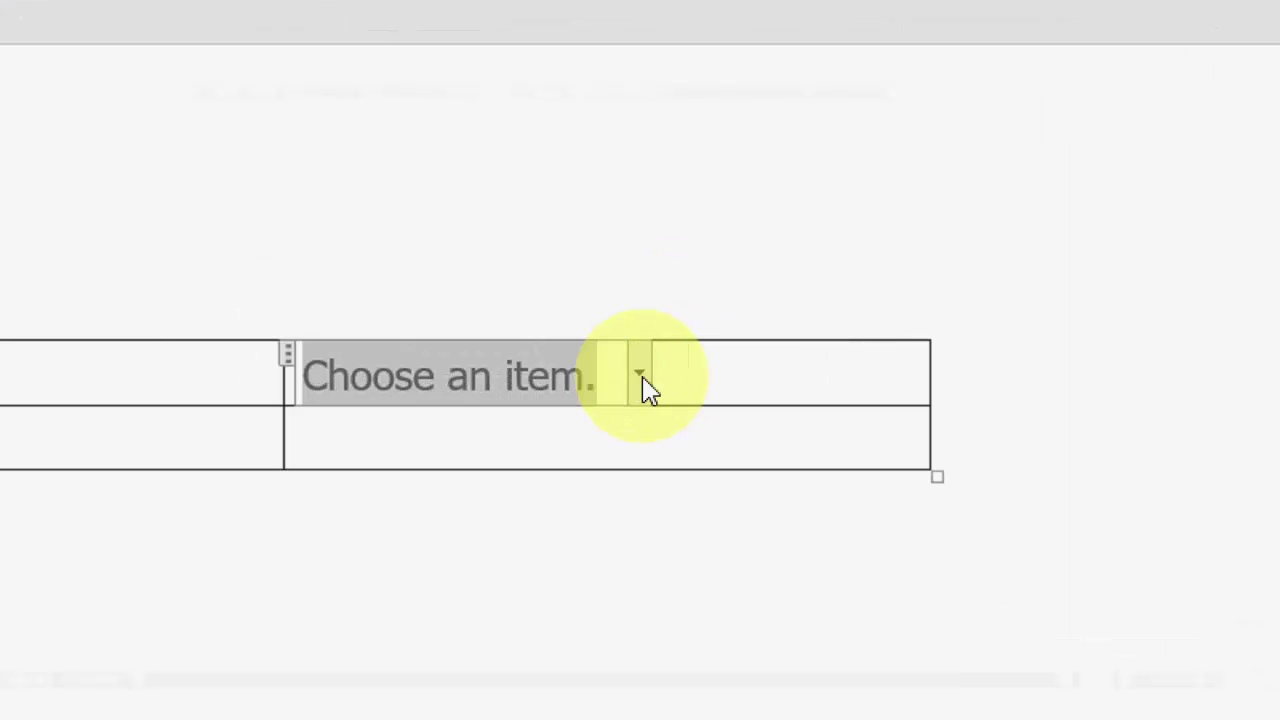
pyautogui.click(752, 333)
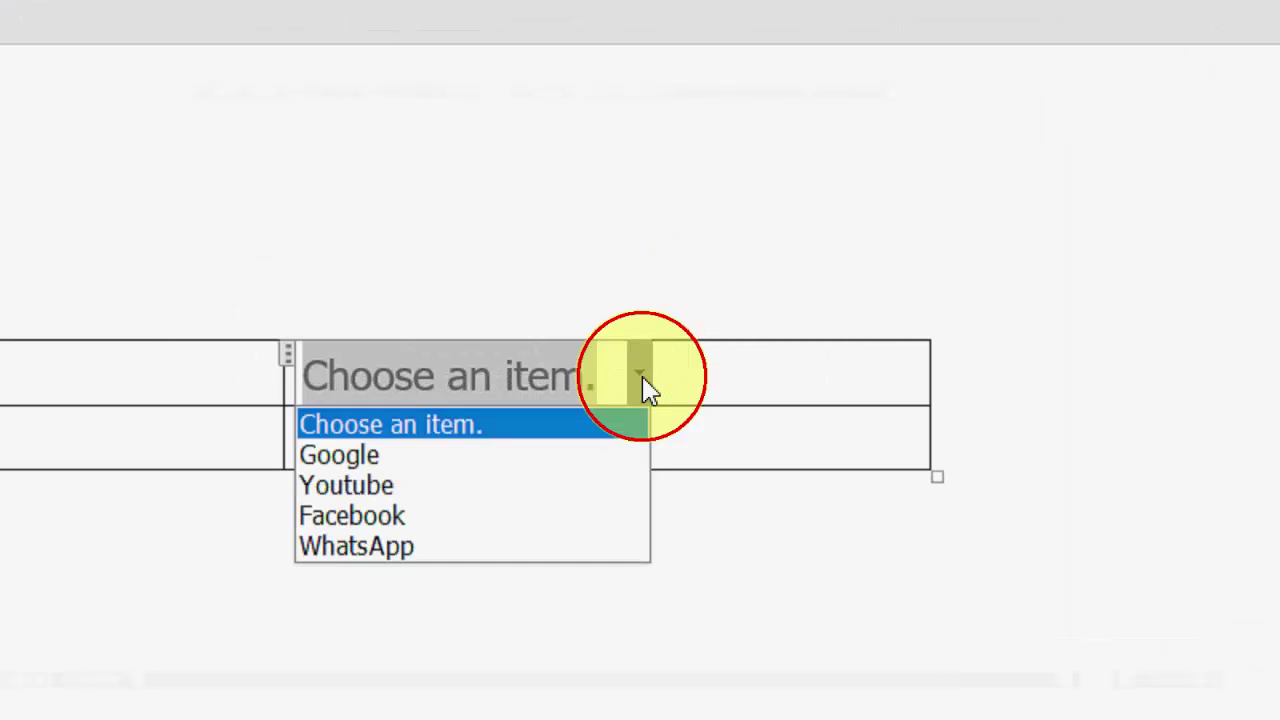
pyautogui.click(428, 497)
pyautogui.click(400, 563)
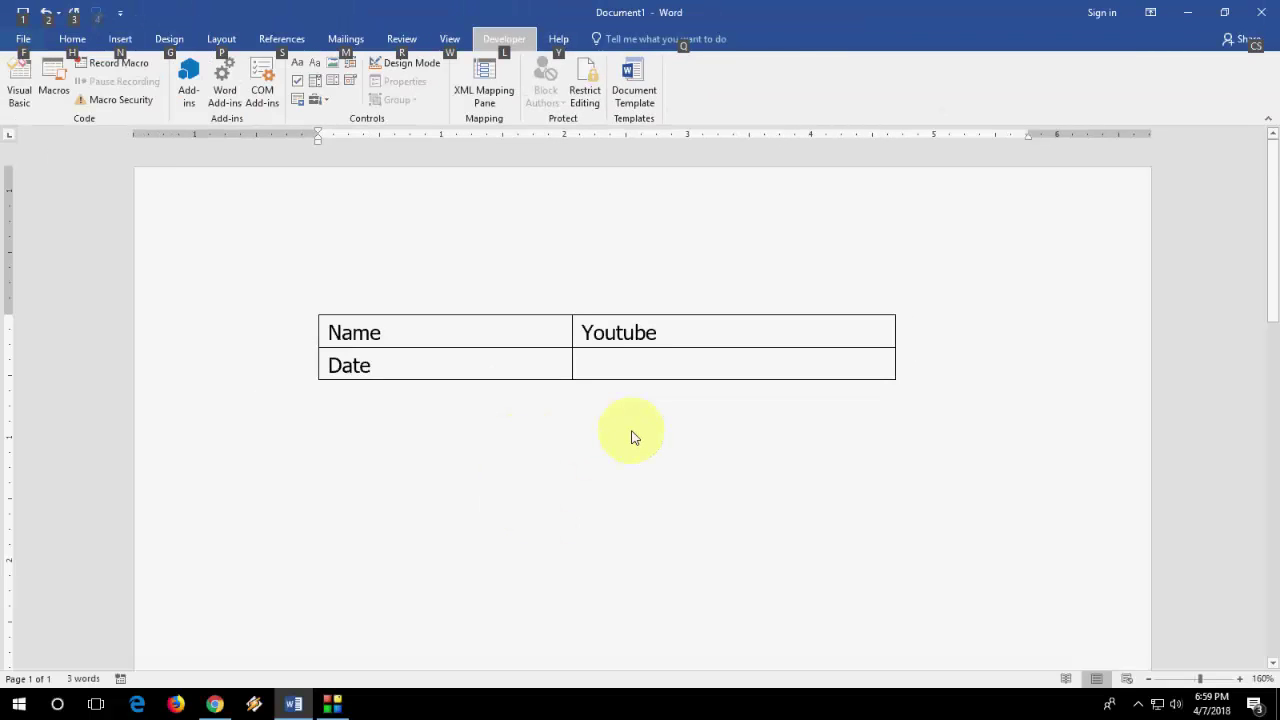
pyautogui.click(420, 368)
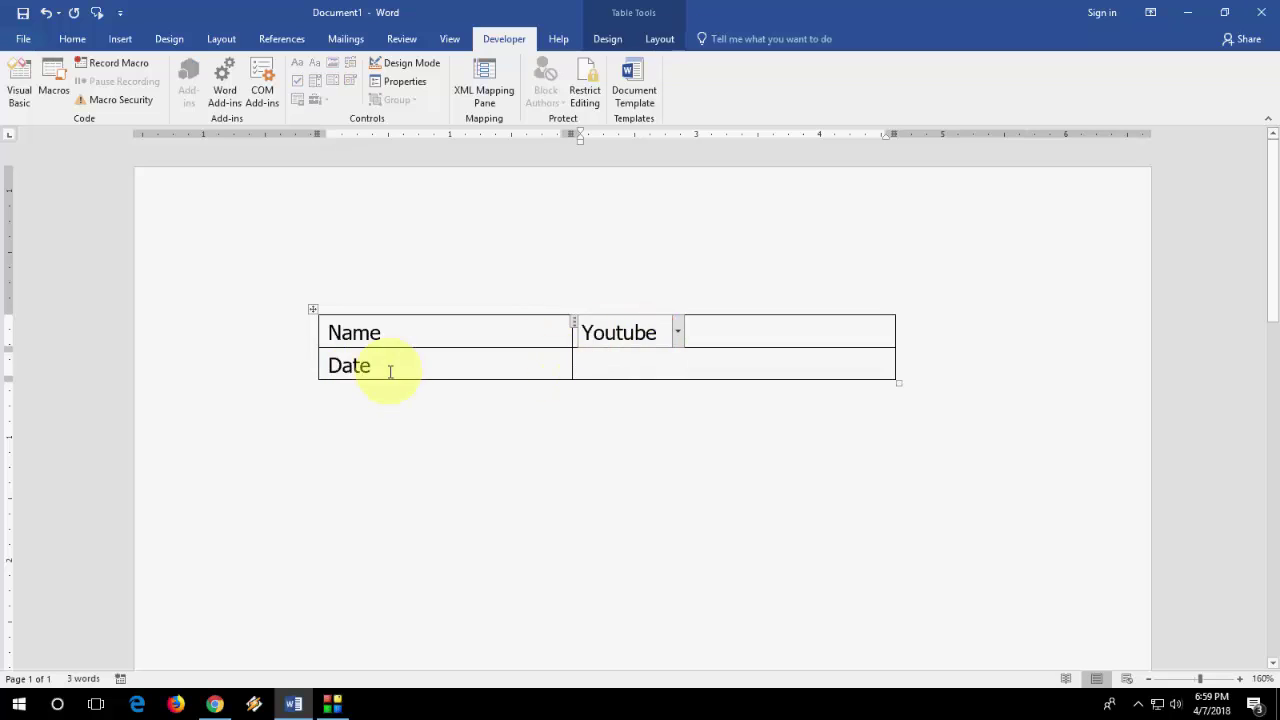
# - Insert a date picker content control in the Date cell and pick April 25
pyautogui.click(586, 368)
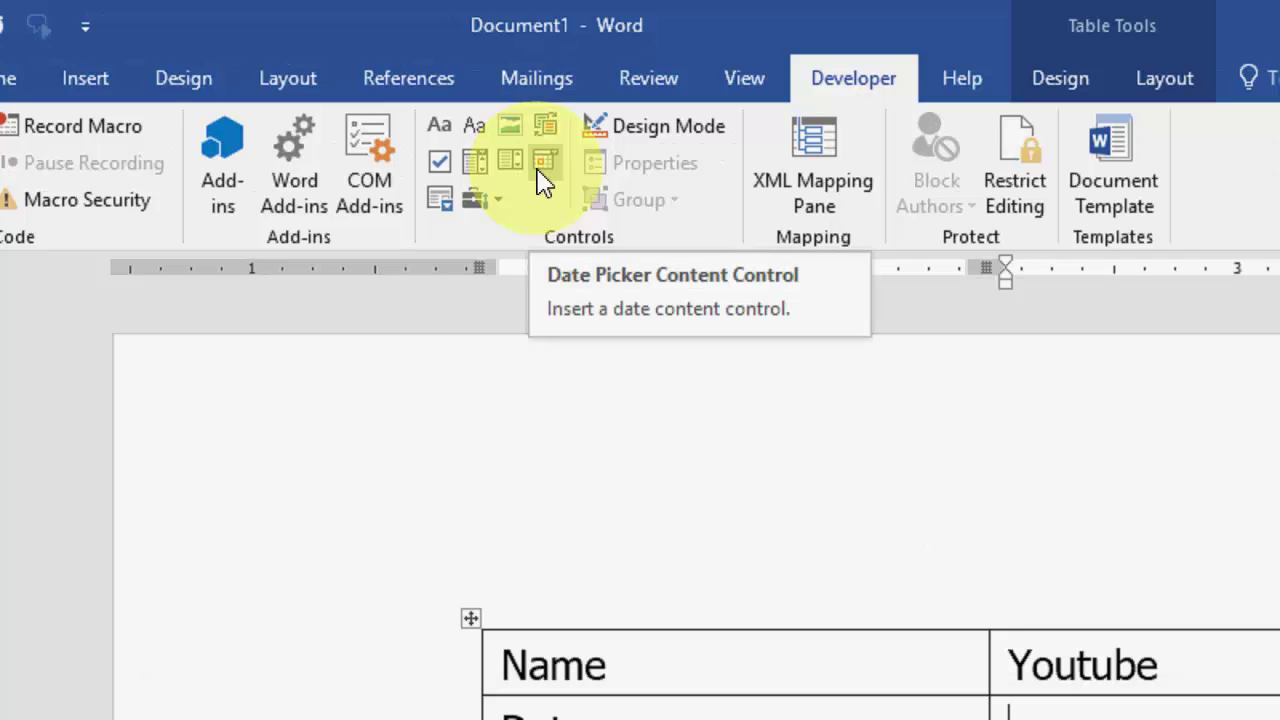
pyautogui.click(540, 168)
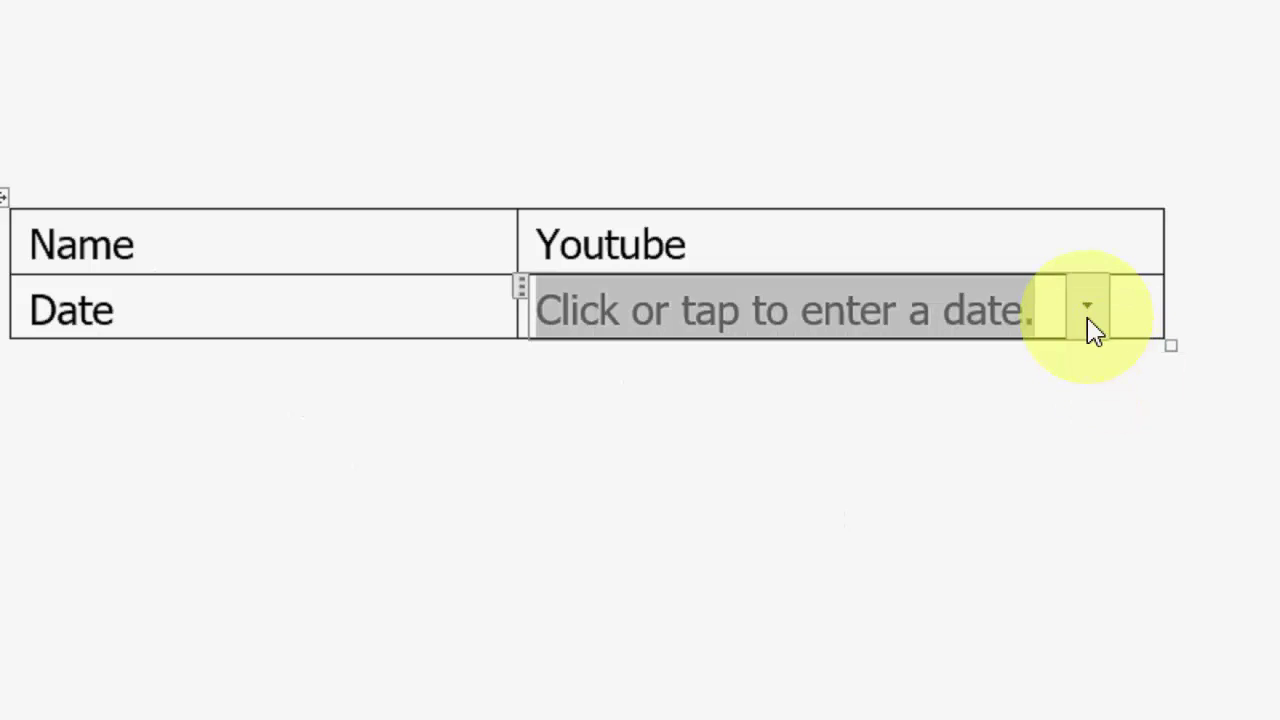
pyautogui.click(1088, 320)
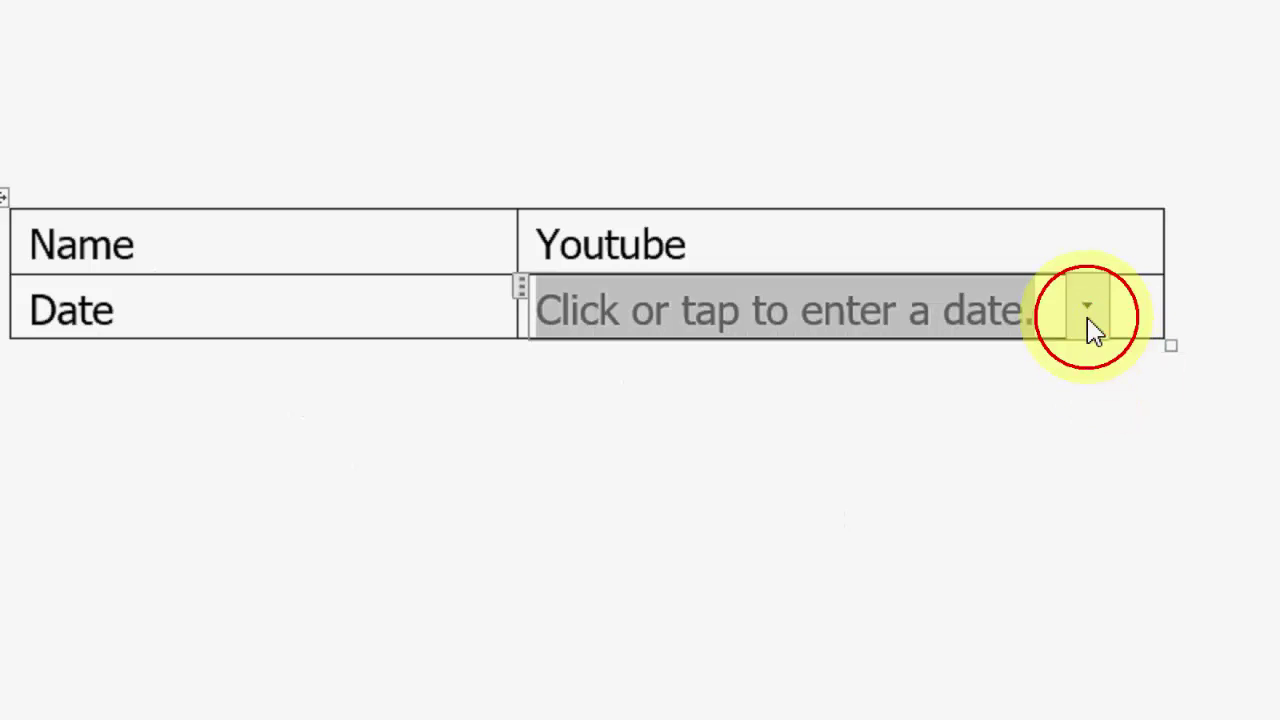
pyautogui.click(964, 493)
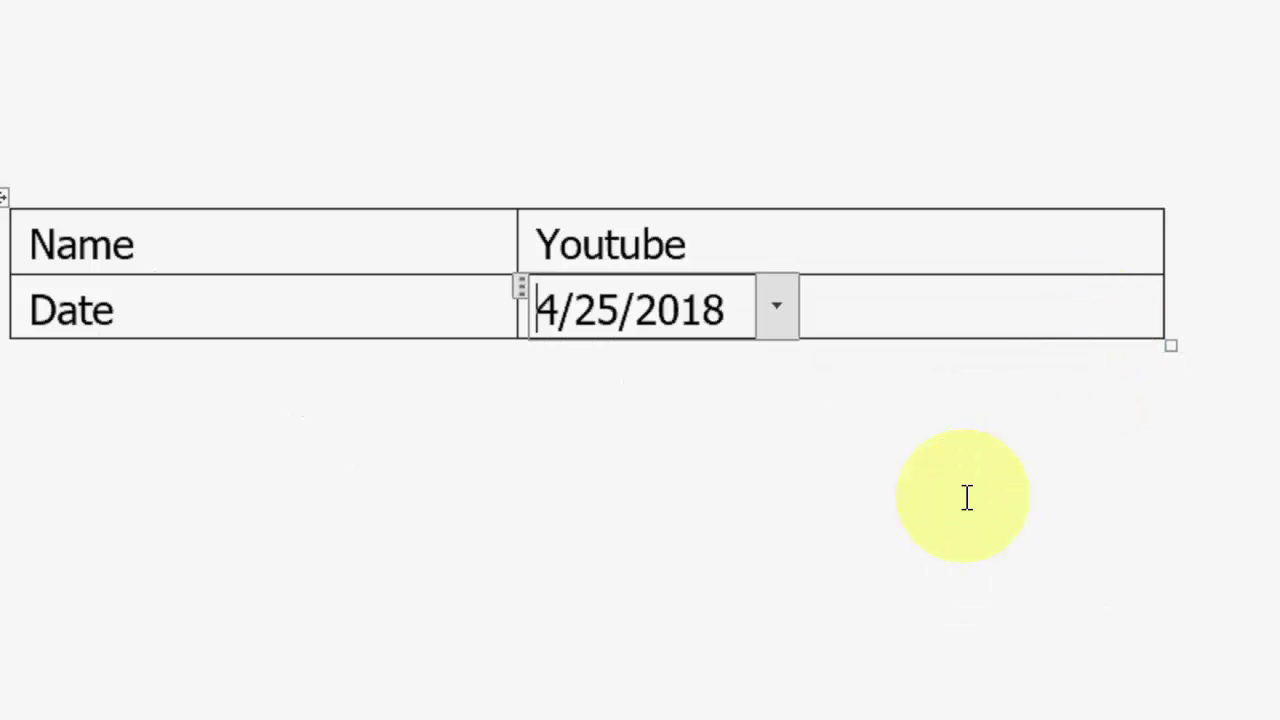
pyautogui.click(817, 505)
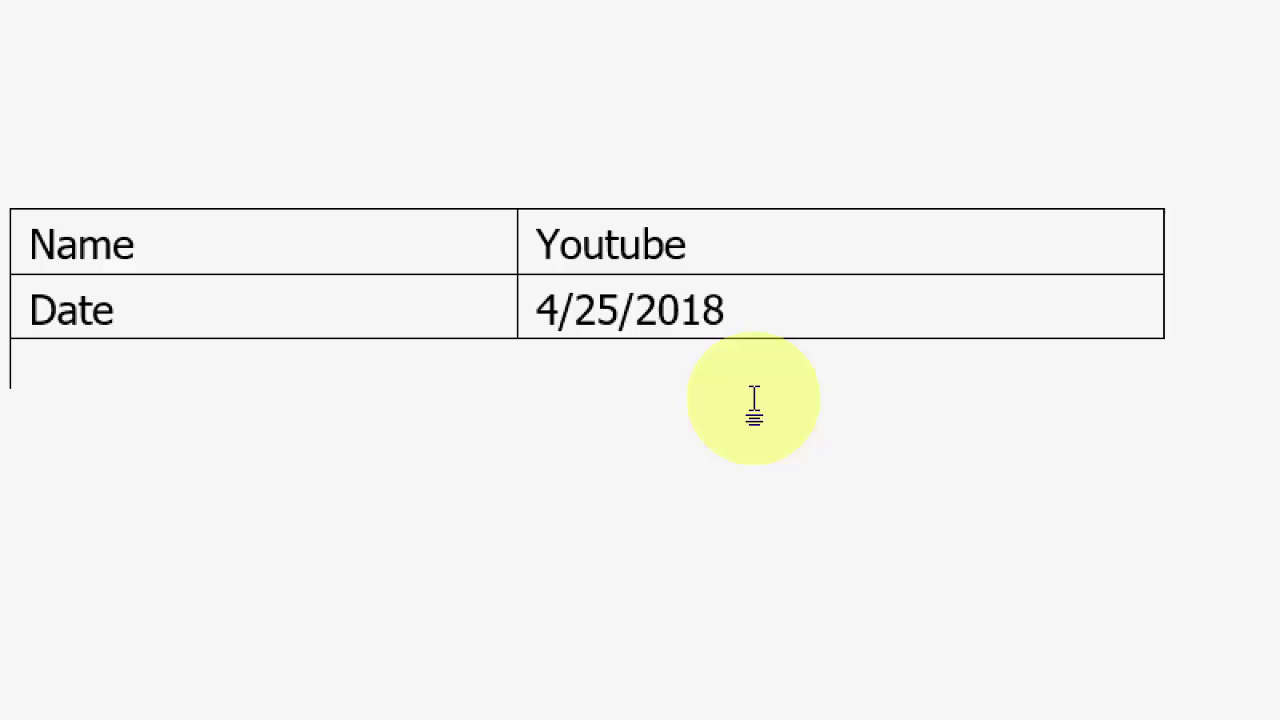
# - Change the Date row's date to Today, 4/7/2018
pyautogui.click(687, 318)
pyautogui.click(768, 325)
pyautogui.click(660, 580)
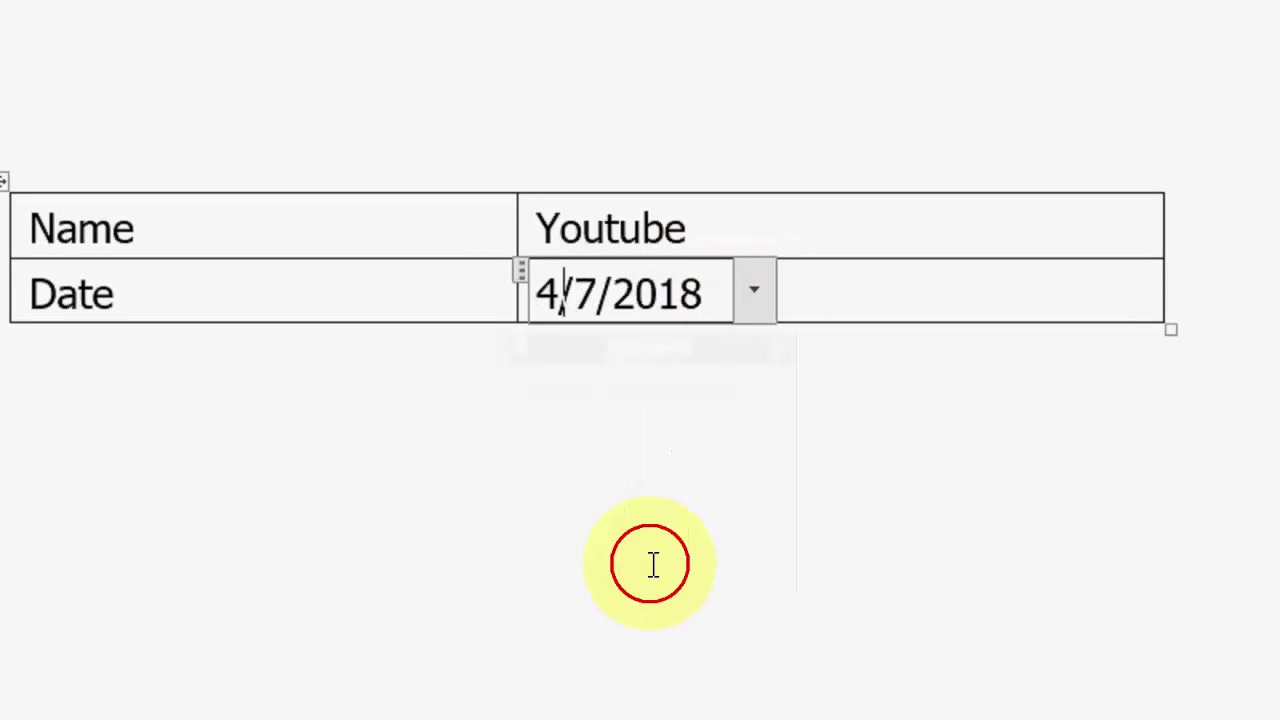
pyautogui.click(626, 535)
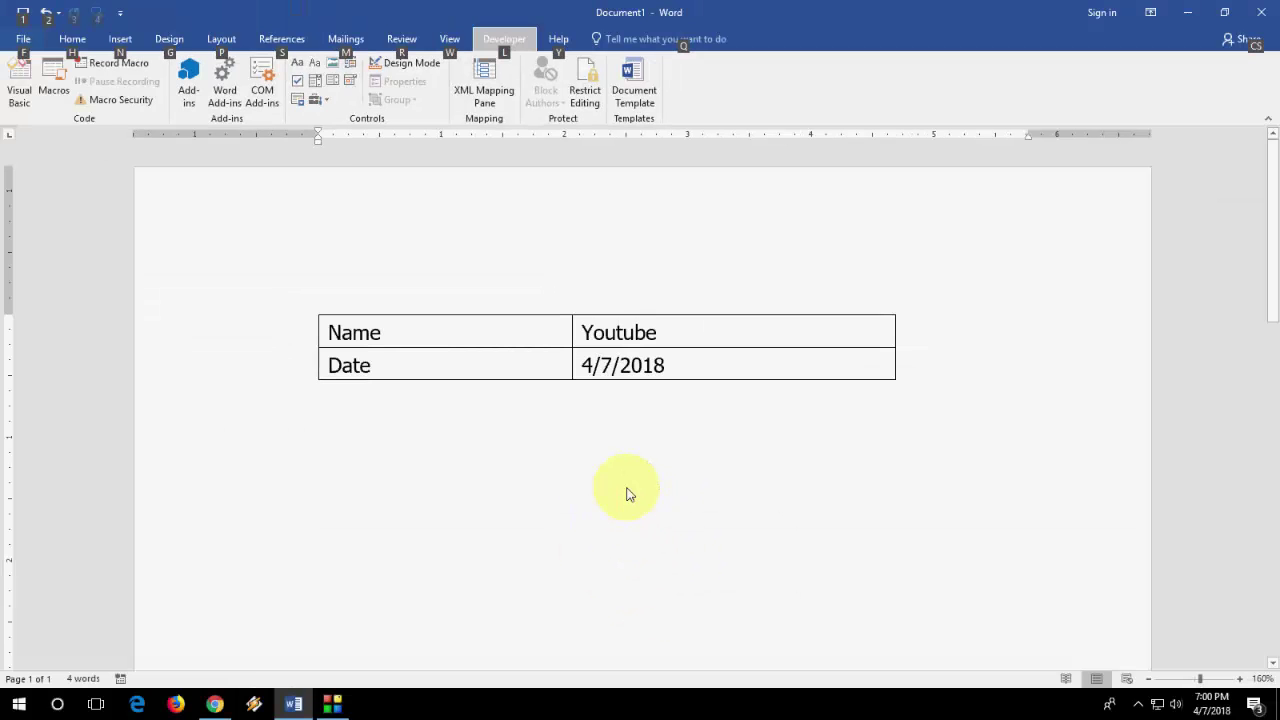
pyautogui.click(628, 493)
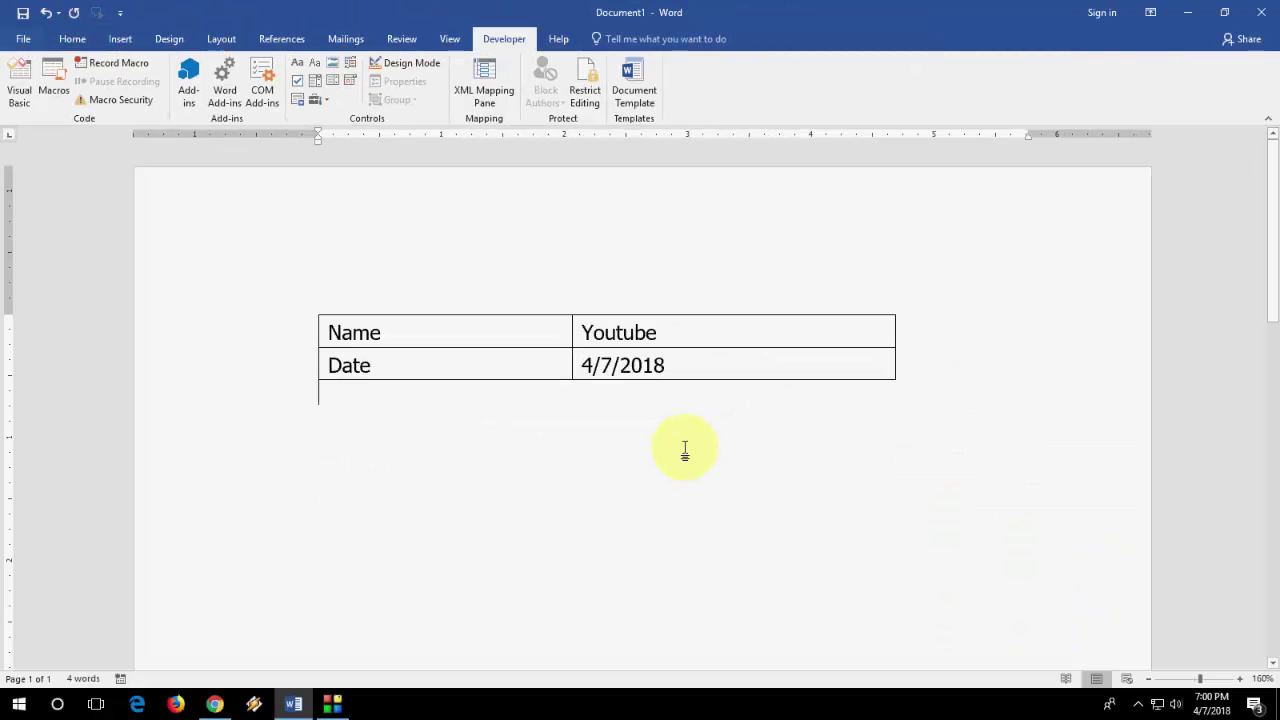
pyautogui.click(684, 450)
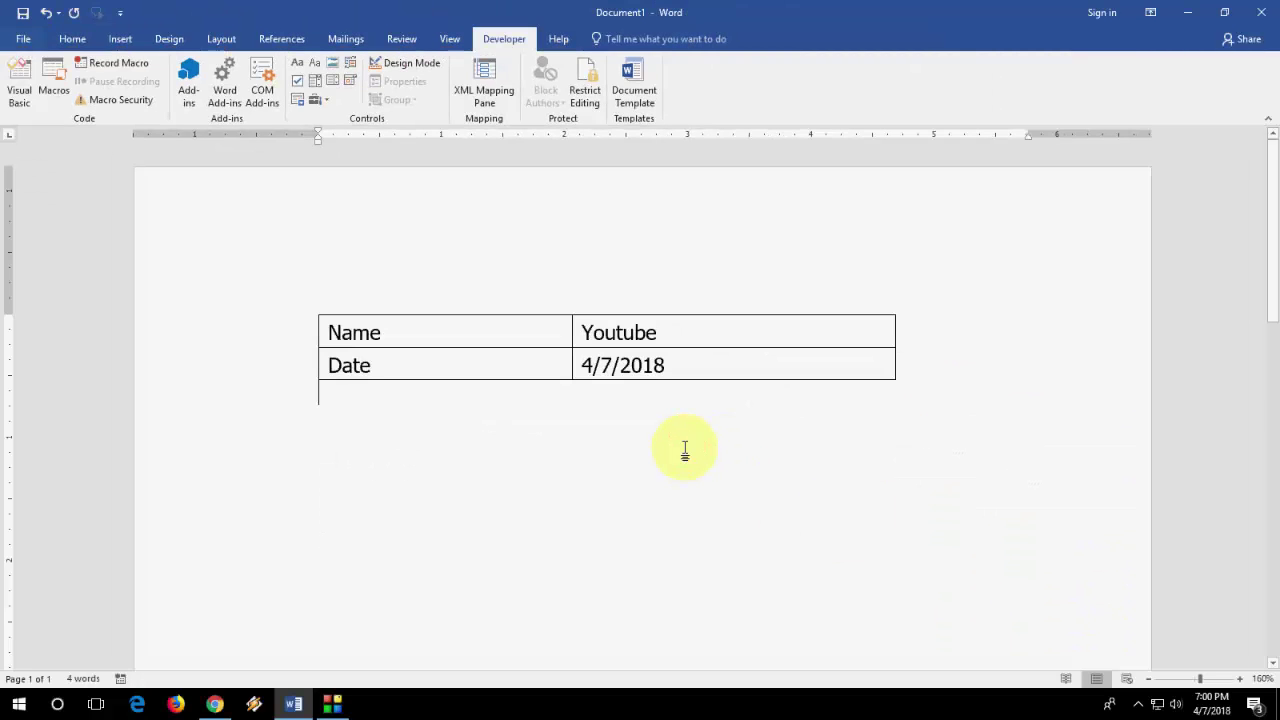